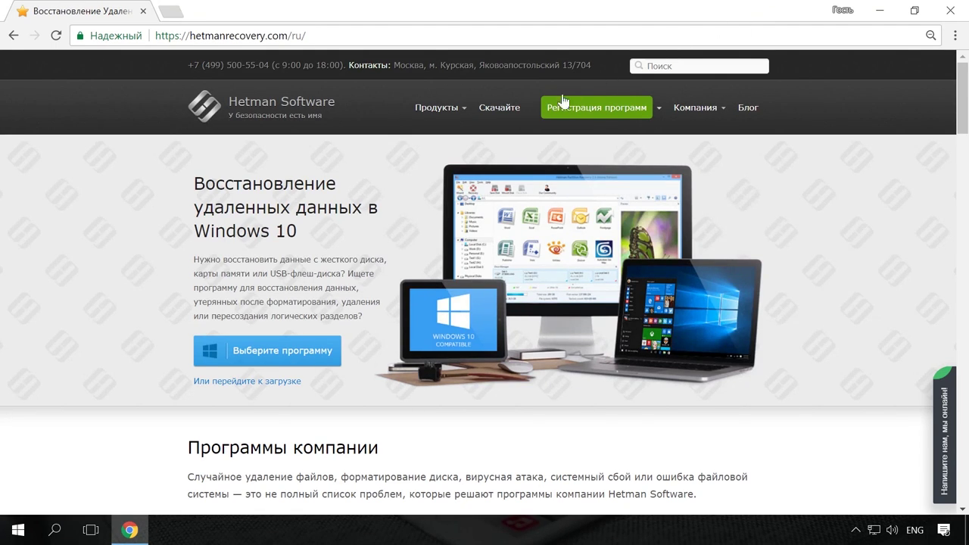
- Open the hard drive data recovery software page on the Hetman site and look over the Partition Recovery description
mouse_move(463, 117)
left_click(472, 151)
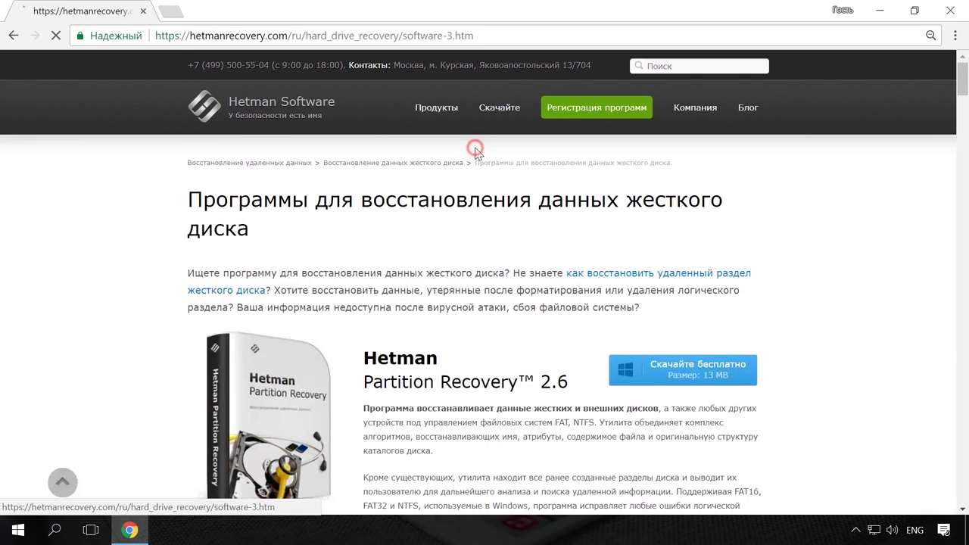
scroll(477, 163, "down", 1)
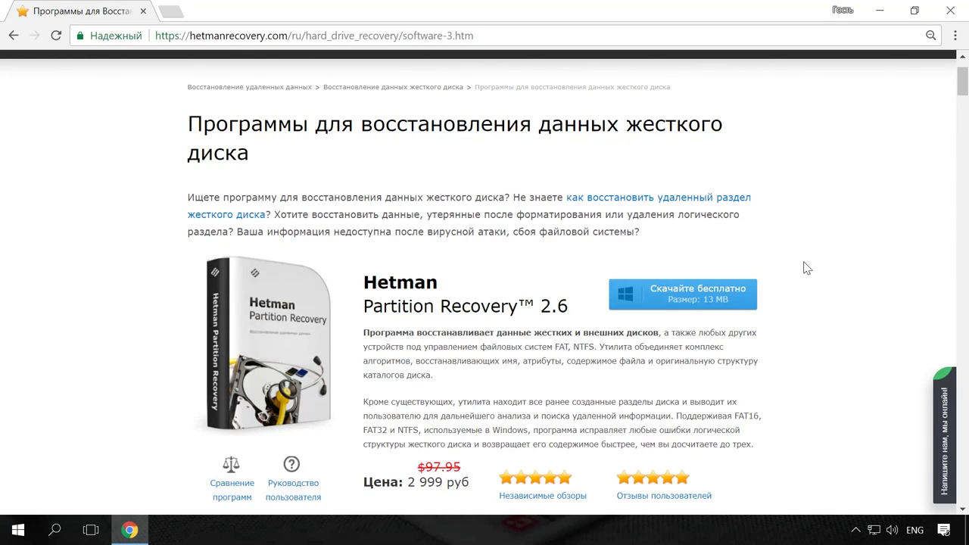
scroll(806, 250, "up", 1)
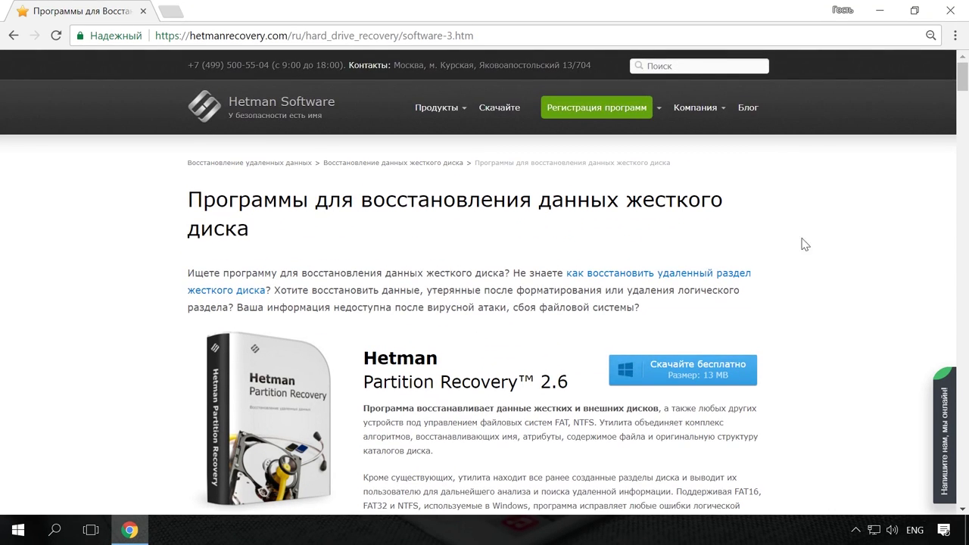
- Open the blog article "Как быстро найти файлы на компьютере с Windows", look through it, and open the site's online chat
left_click(748, 108)
scroll(831, 186, "down", 12)
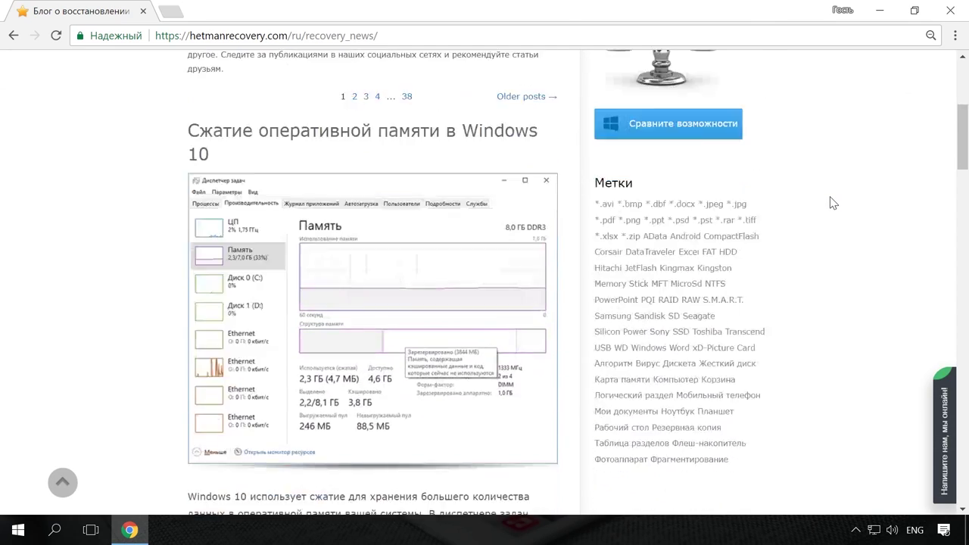
scroll(831, 203, "down", 5)
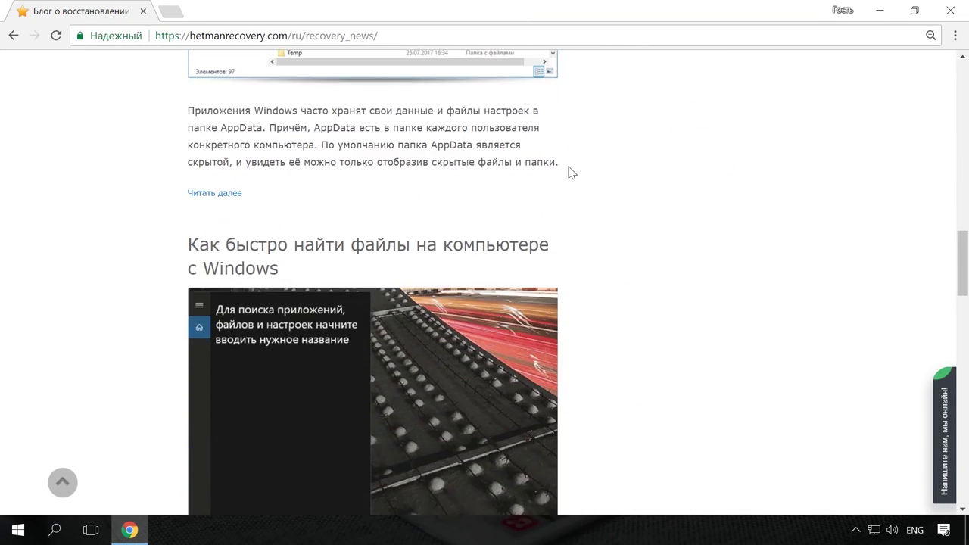
left_click(530, 253)
scroll(553, 248, "down", 6)
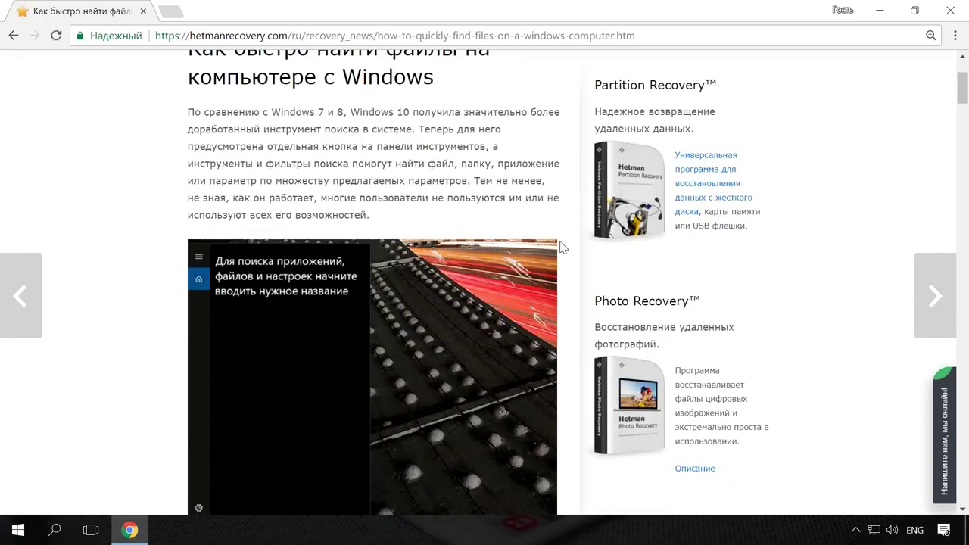
scroll(564, 242, "up", 6)
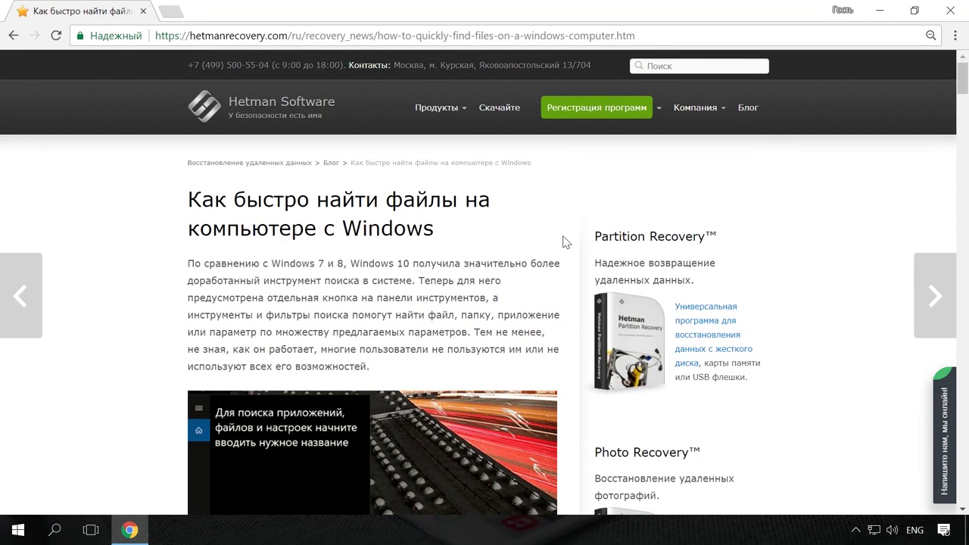
left_click(939, 424)
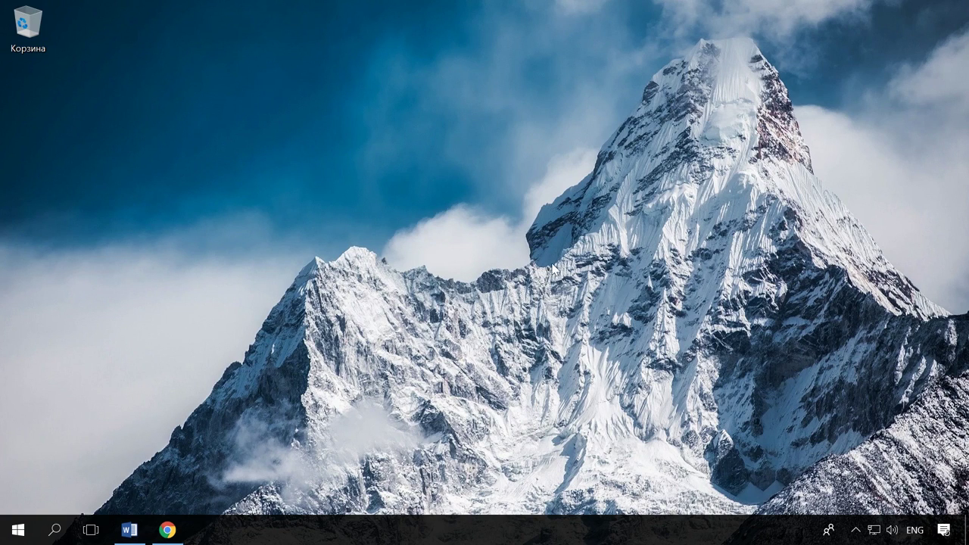
- Switch to Chrome and review the installed text-to-speech extensions on the extensions page
left_click(180, 531)
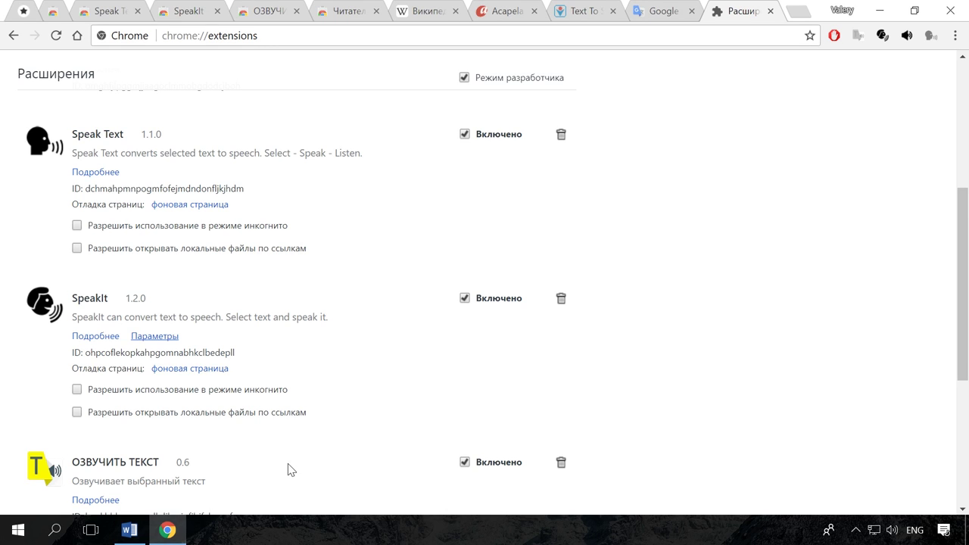
scroll(291, 468, "down", 3)
scroll(294, 468, "down", 2)
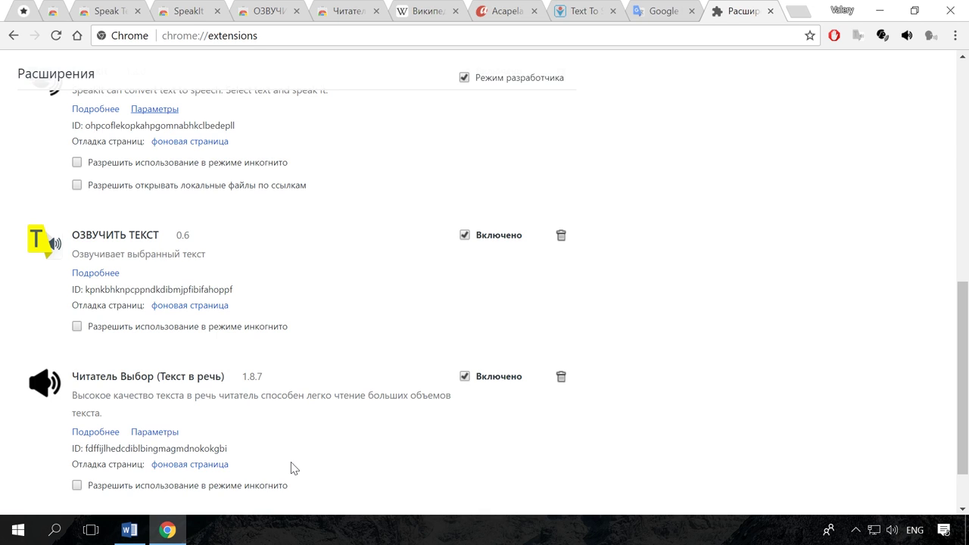
- View the web store pages of Speak Text, SpeakIt, ОЗВУЧИТЬ ТЕКСТ and Читатель Выбор in turn
left_click(119, 13)
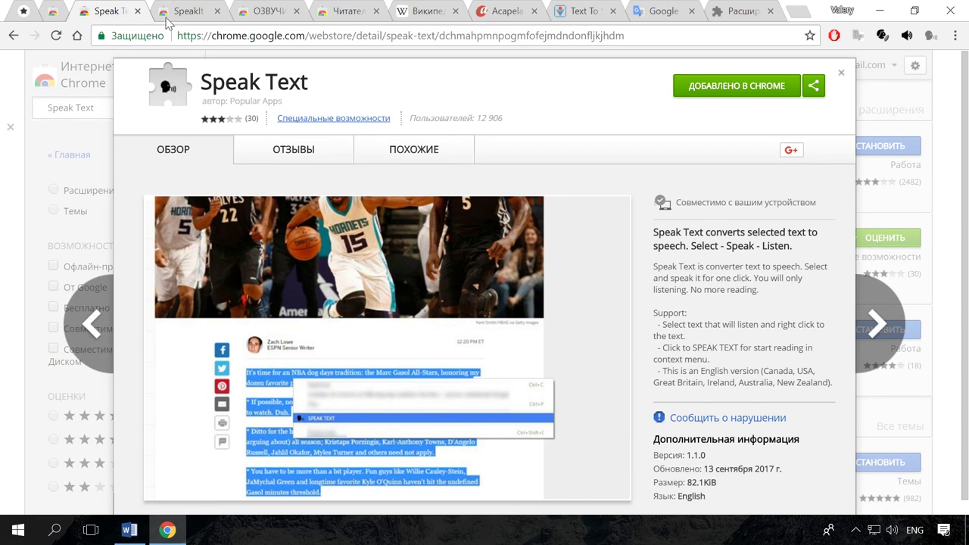
left_click(195, 10)
left_click(250, 12)
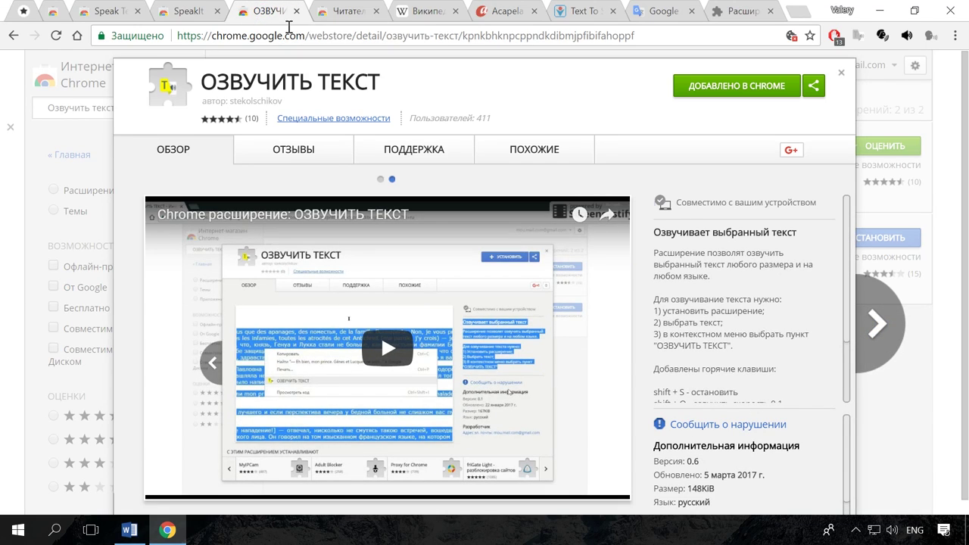
left_click(355, 12)
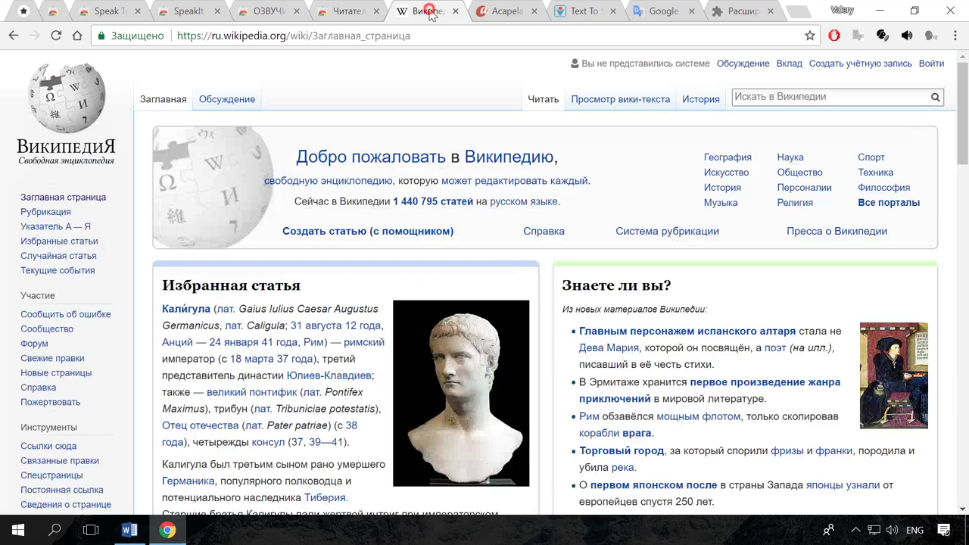
- On the Wikipedia main page, read the first "Знаете ли вы?" item aloud with the ОЗВУЧИТЬ ТЕКСТ extension
left_click(428, 11)
left_click_drag(715, 366, 577, 333)
right_click(650, 346)
left_click(656, 239)
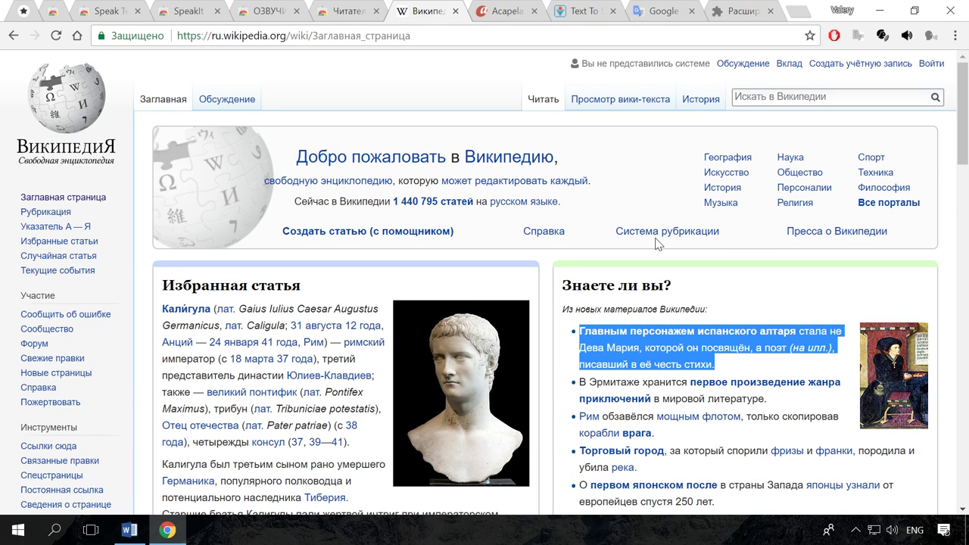
- Read the "Знаете ли вы?" item about the Hermitage aloud with the "Считать выбор" command
left_click_drag(770, 400, 578, 384)
right_click(614, 385)
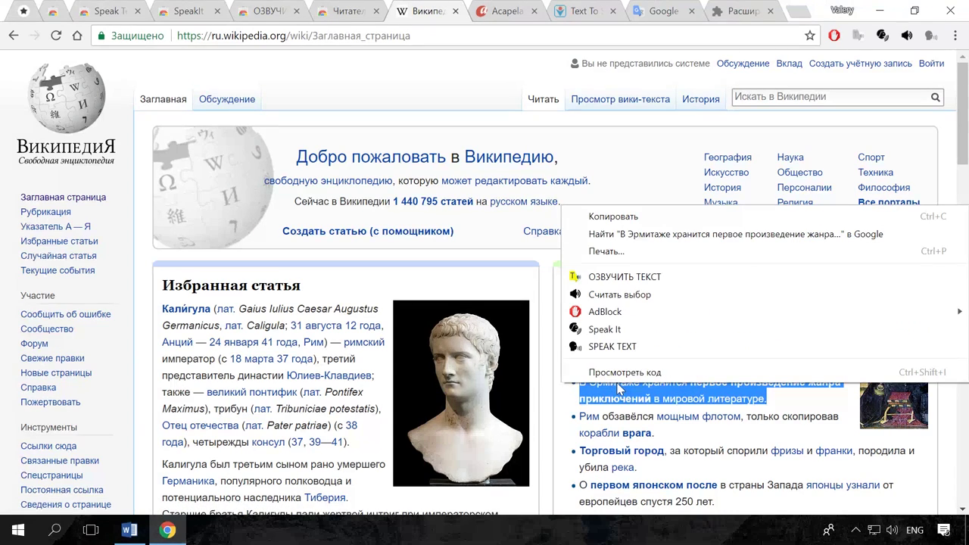
left_click(631, 296)
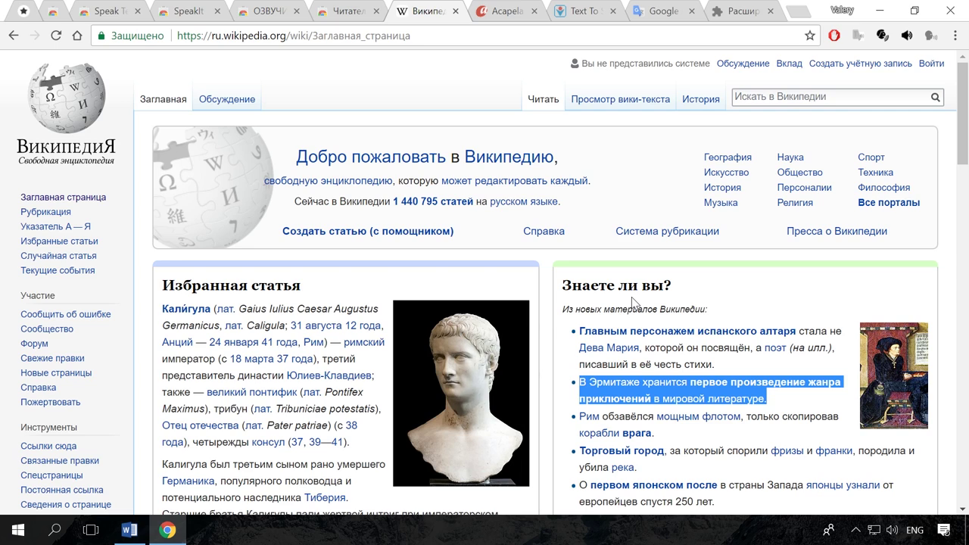
- Read the "Знаете ли вы?" item about Rome's fleet aloud with the Speak It extension
left_click_drag(655, 433, 580, 417)
right_click(627, 420)
left_click(616, 361)
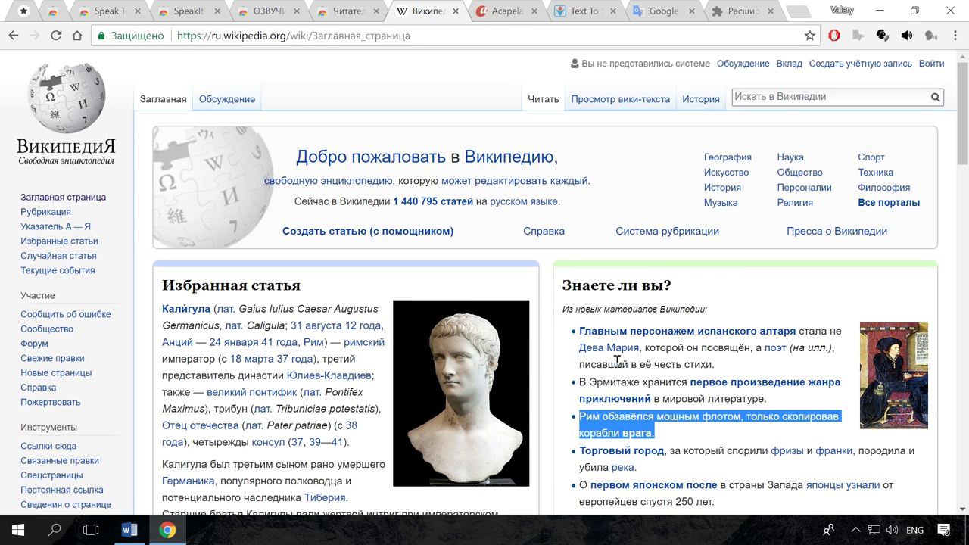
- Read the "Торговый город" item aloud with the SPEAK TEXT extension, and minimize the browser window
left_click_drag(651, 470, 598, 456)
right_click(598, 456)
left_click(619, 411)
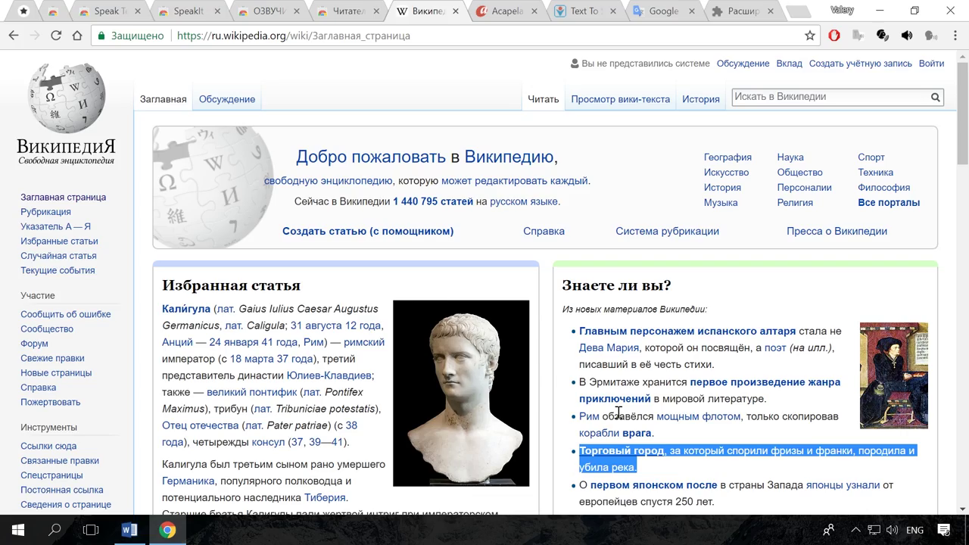
left_click(880, 10)
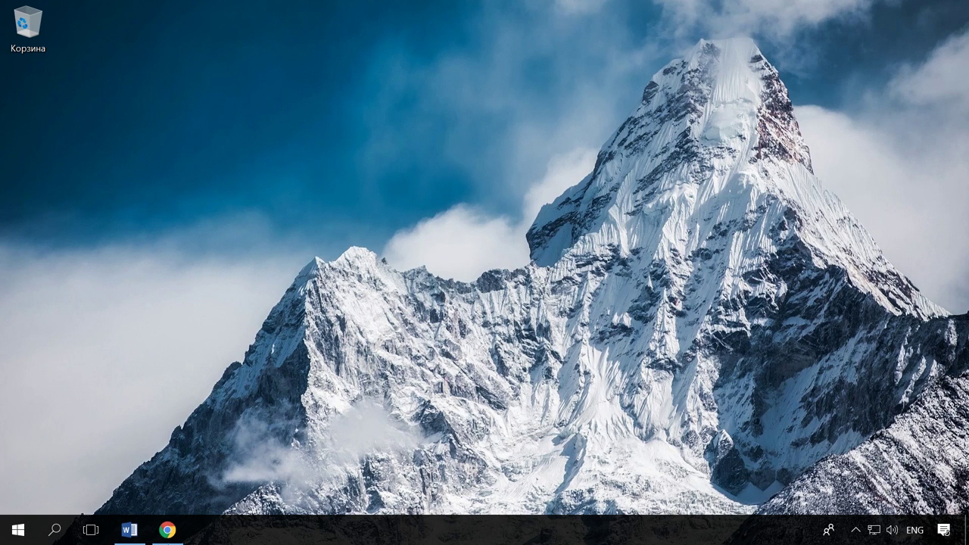
- Return to Chrome and set the Acapela text-to-speech demo to the Russian language with the Alyona voice
left_click(178, 536)
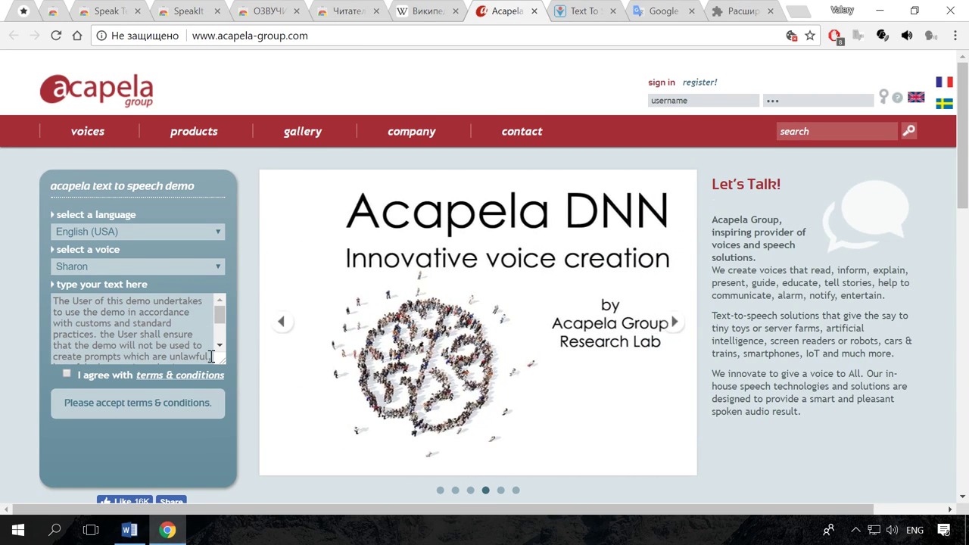
left_click(211, 232)
scroll(156, 382, "down", 4)
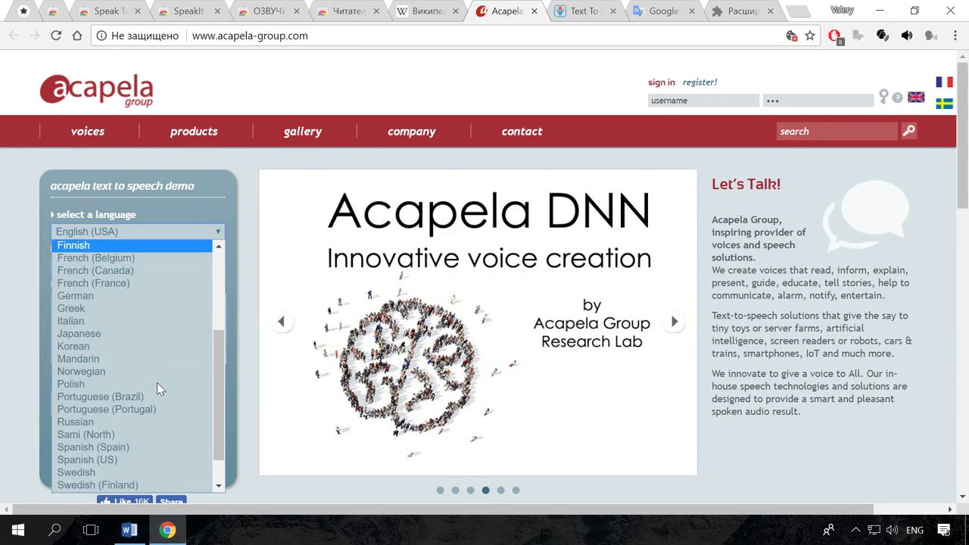
left_click(141, 421)
left_click(190, 266)
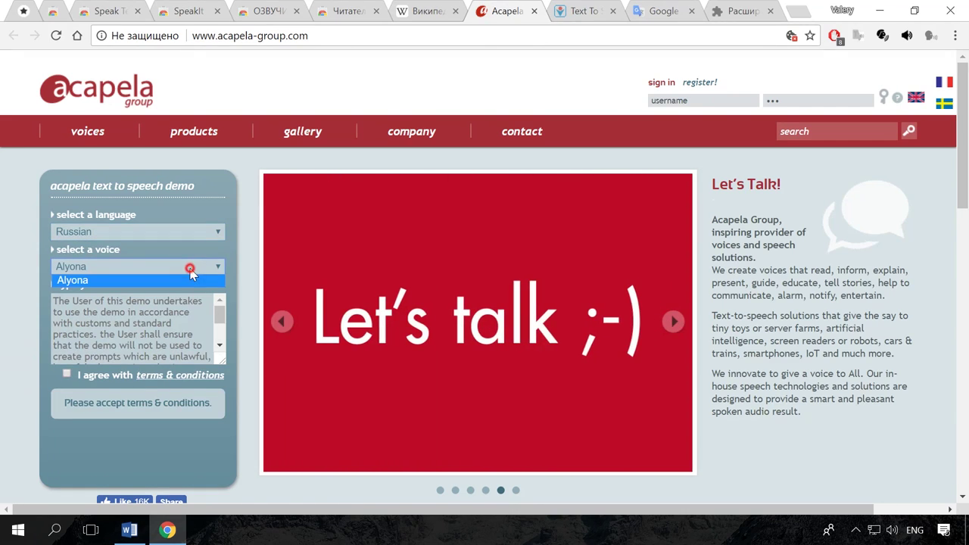
left_click(190, 277)
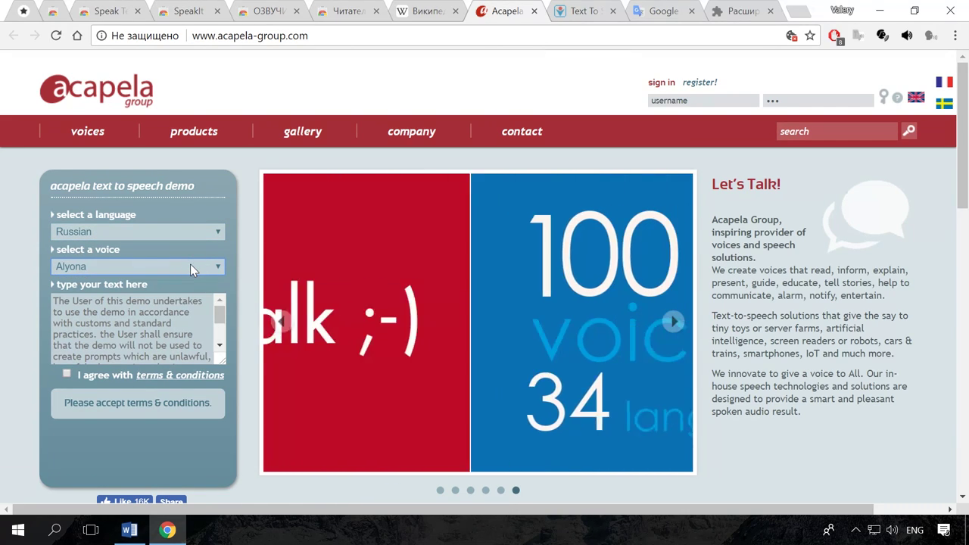
- Replace the demo text with the copied passage "Цели озвучивания текста роботом…", accept the terms, and listen to it
left_click(173, 310)
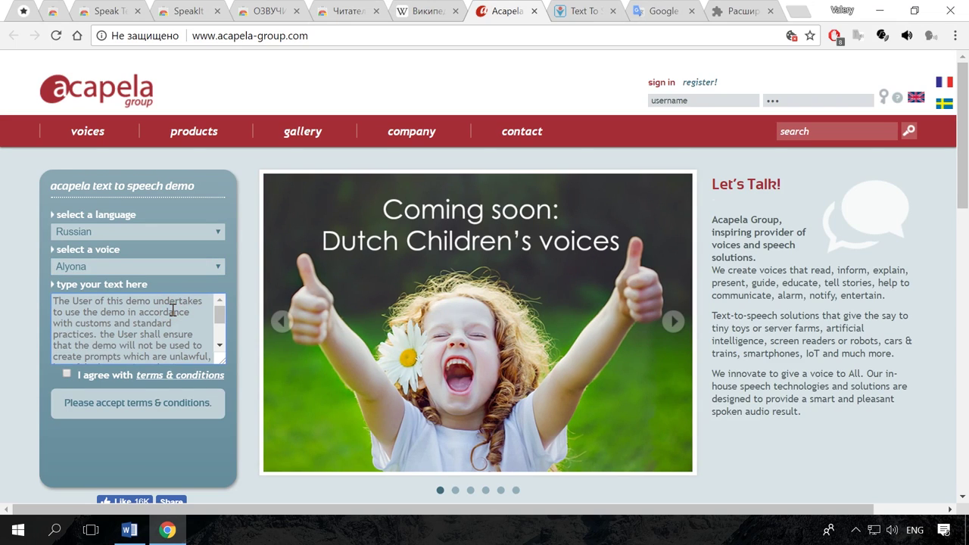
key("ctrl+a")
key("ctrl+v")
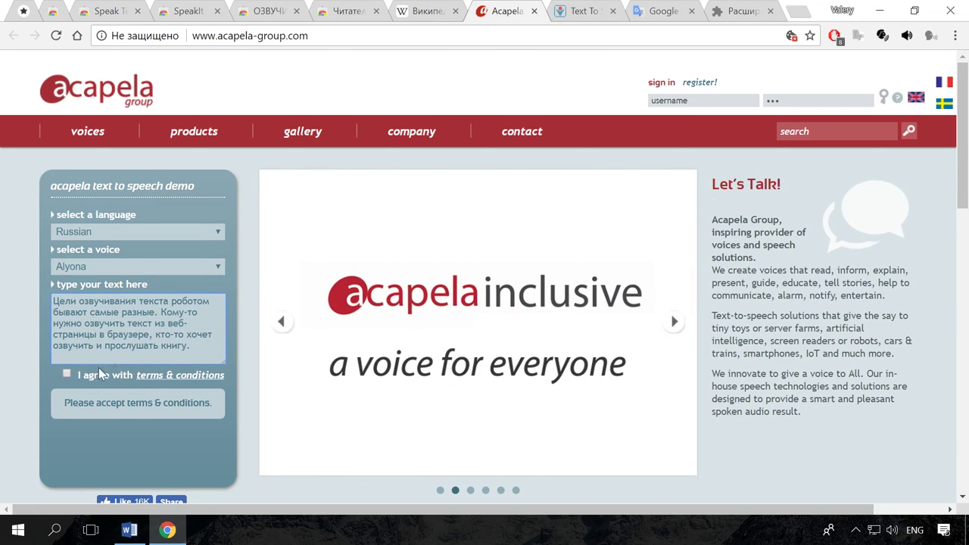
left_click(67, 374)
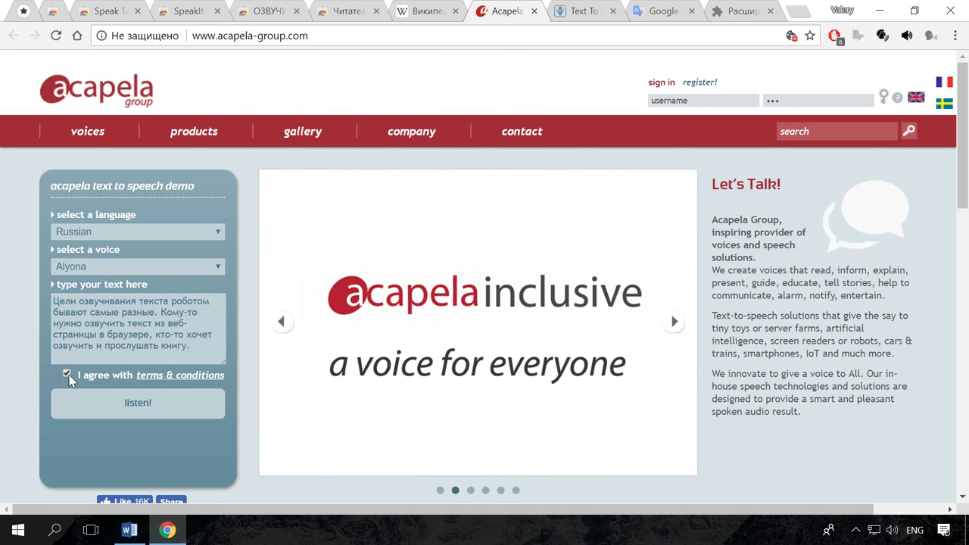
left_click(144, 406)
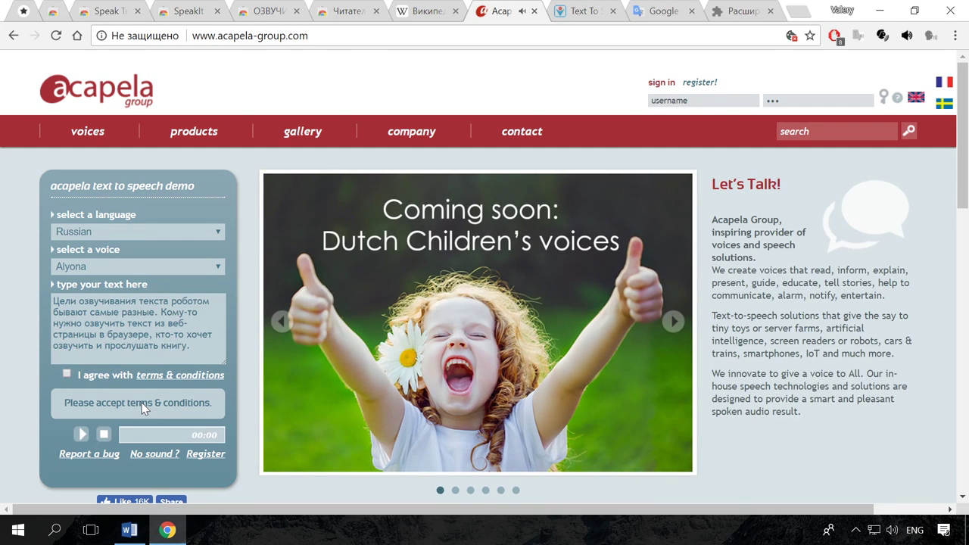
- In ImTranslator's Text To Speech page, have the copied passage "Цели озвучивания текста роботом…" spoken with the language set to Russian
left_click(580, 12)
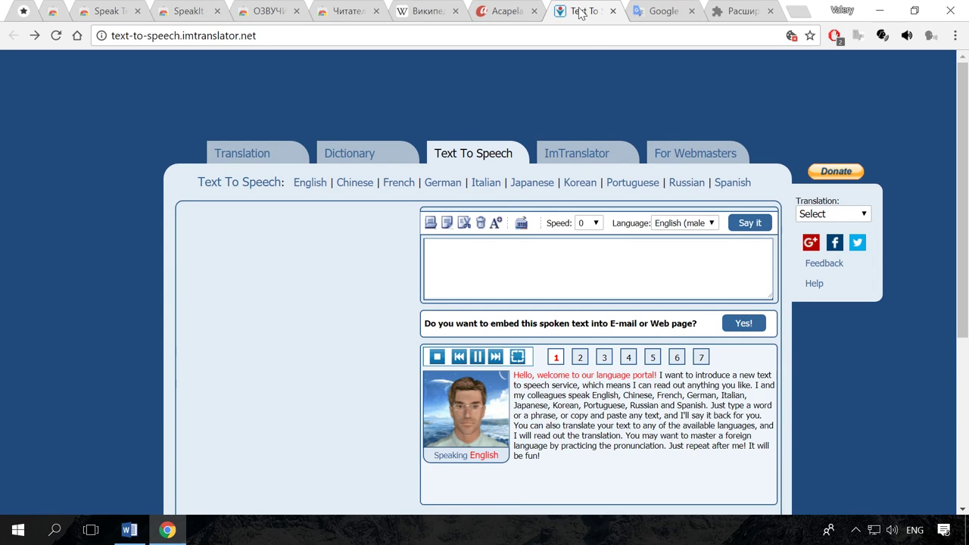
left_click(710, 222)
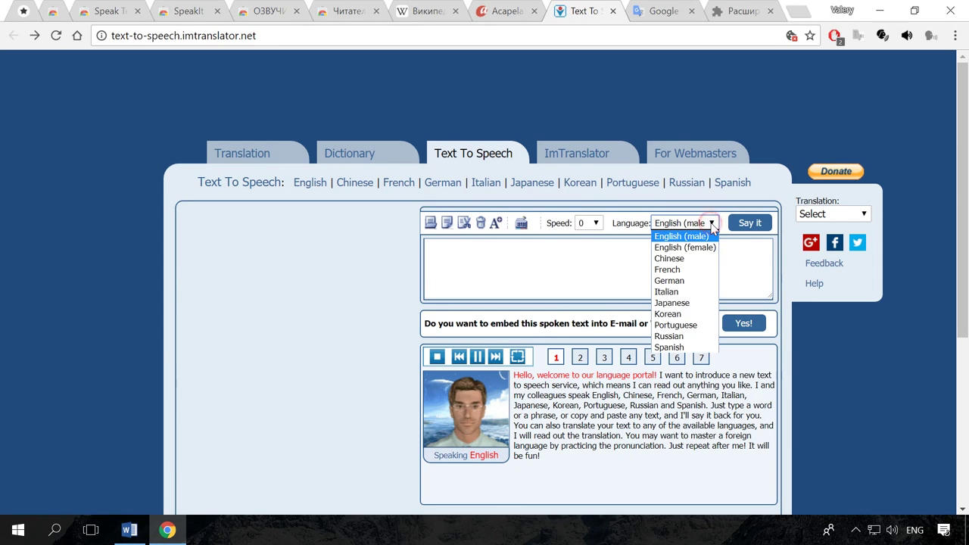
left_click(685, 336)
left_click(690, 331)
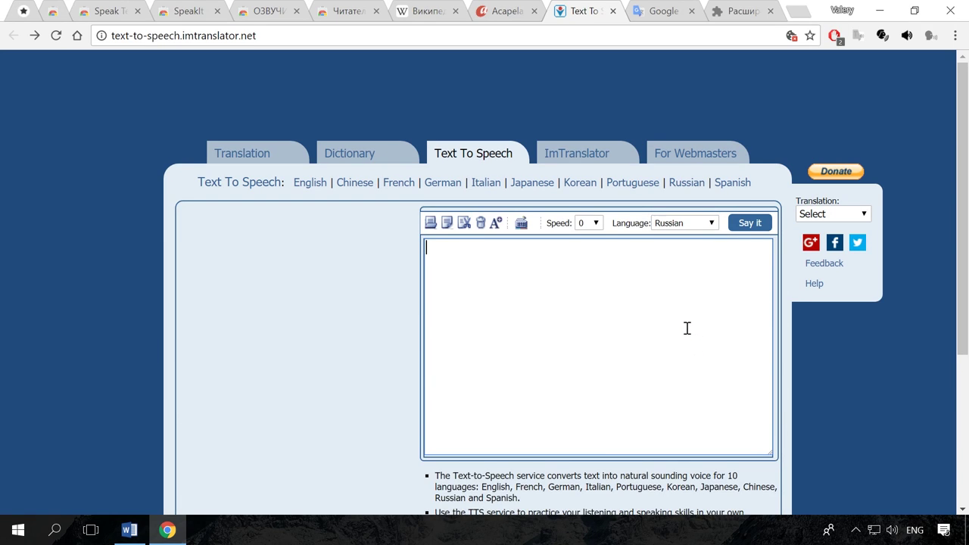
key("ctrl+v")
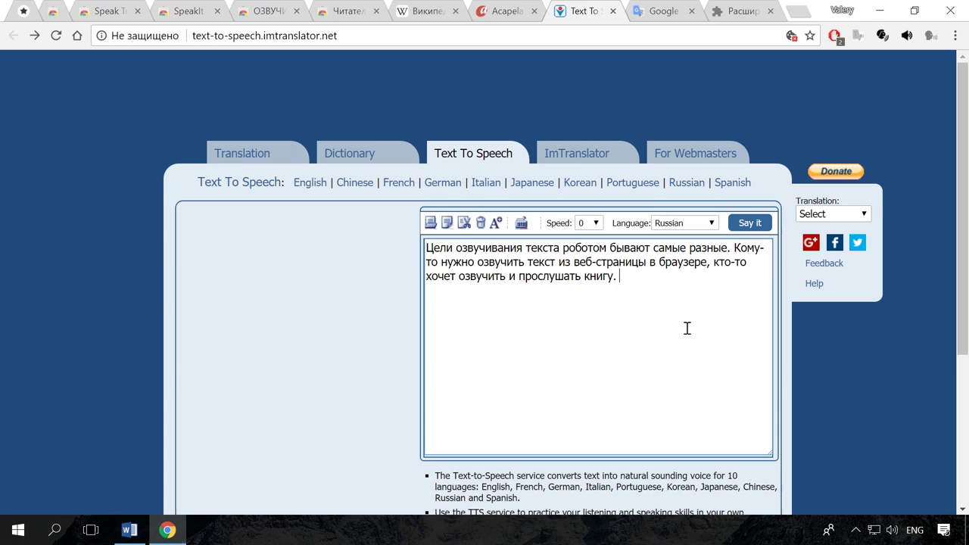
left_click(743, 223)
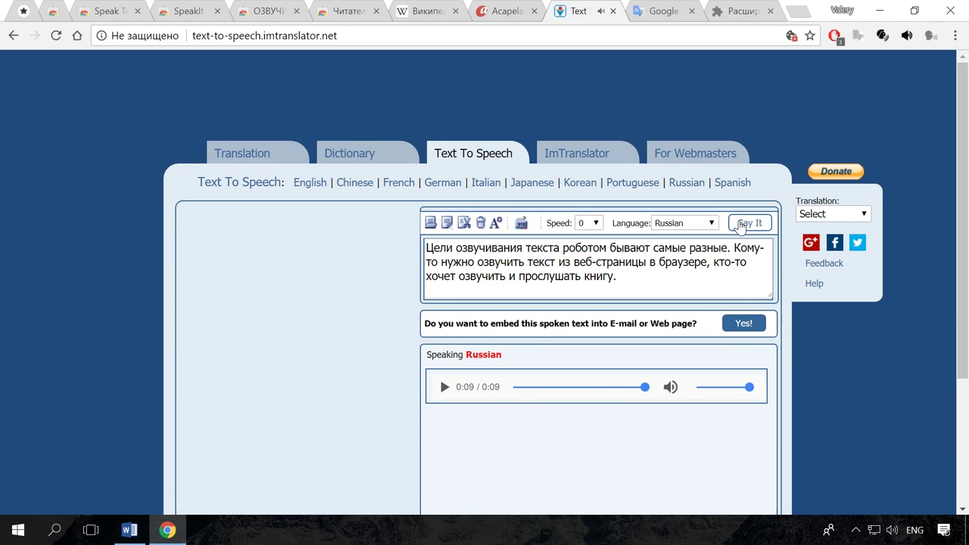
- Paste the copied passage "Цели озвучивания текста роботом…" into Google Translate as the Russian source text
left_click(665, 9)
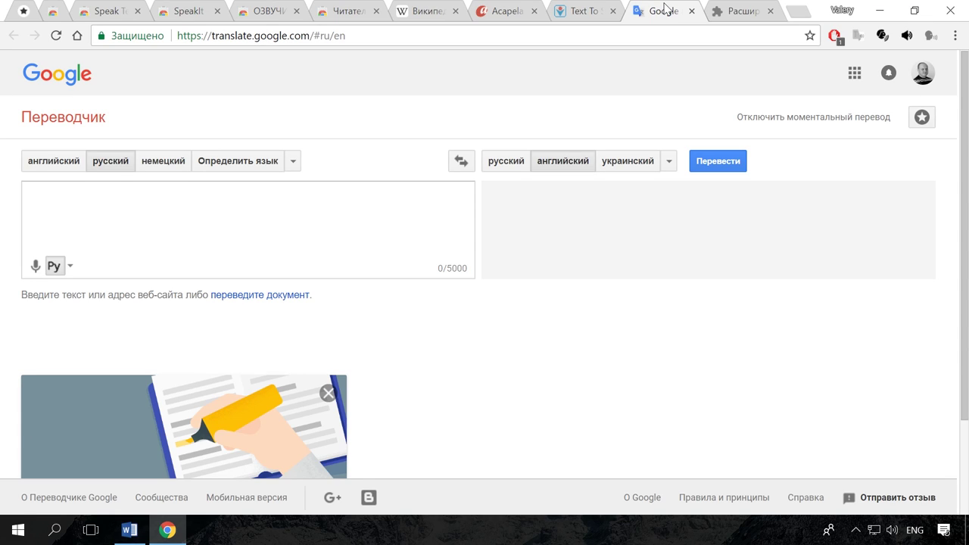
left_click(297, 211)
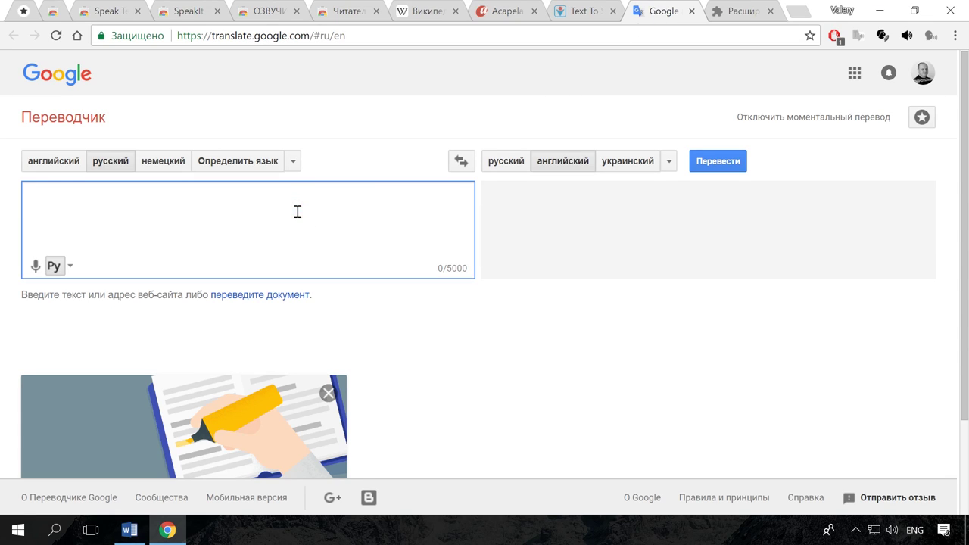
key("ctrl+v")
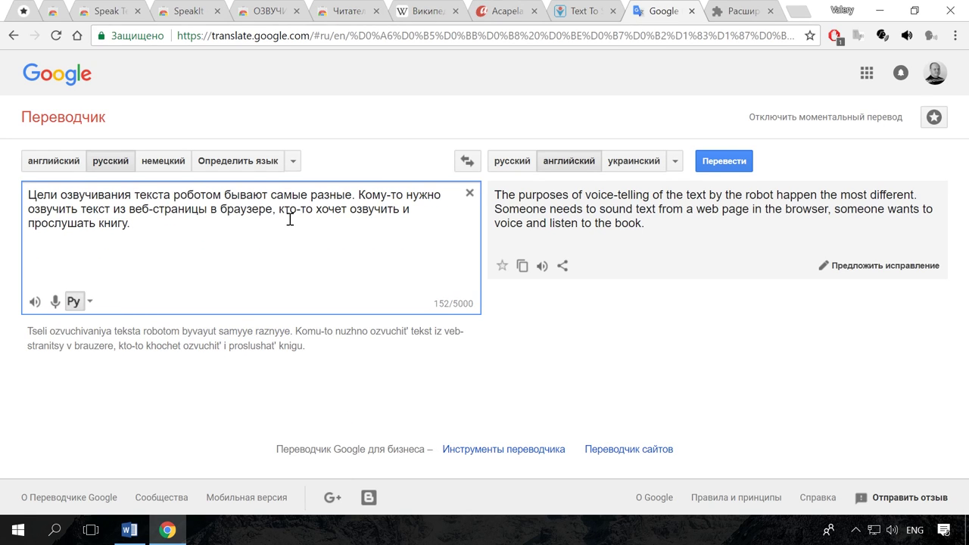
- Have Google Translate read the Russian source text aloud
left_click(36, 303)
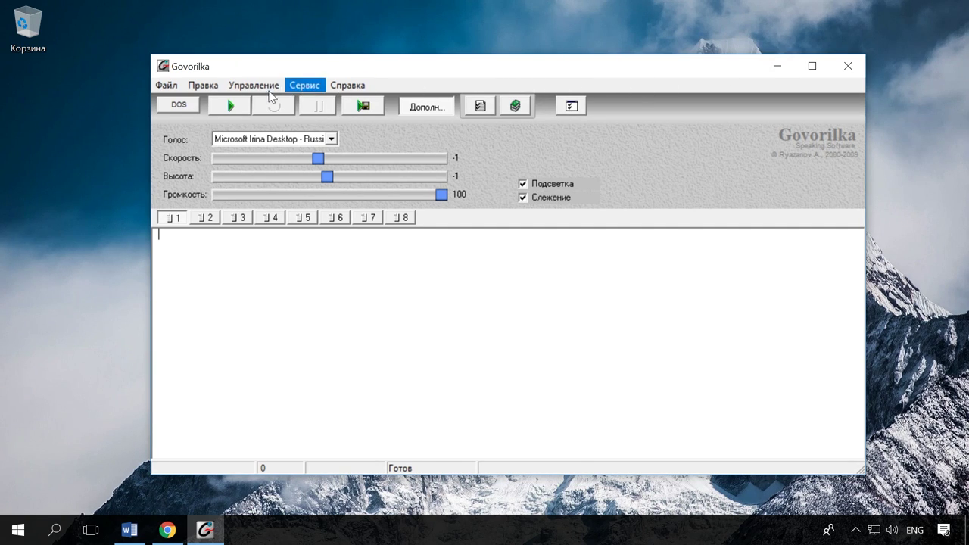
- In Govorilka, enter the text "Говорилка - неплохой инструмент…" and have it read aloud with the Microsoft Irina Desktop voice
left_click(173, 86)
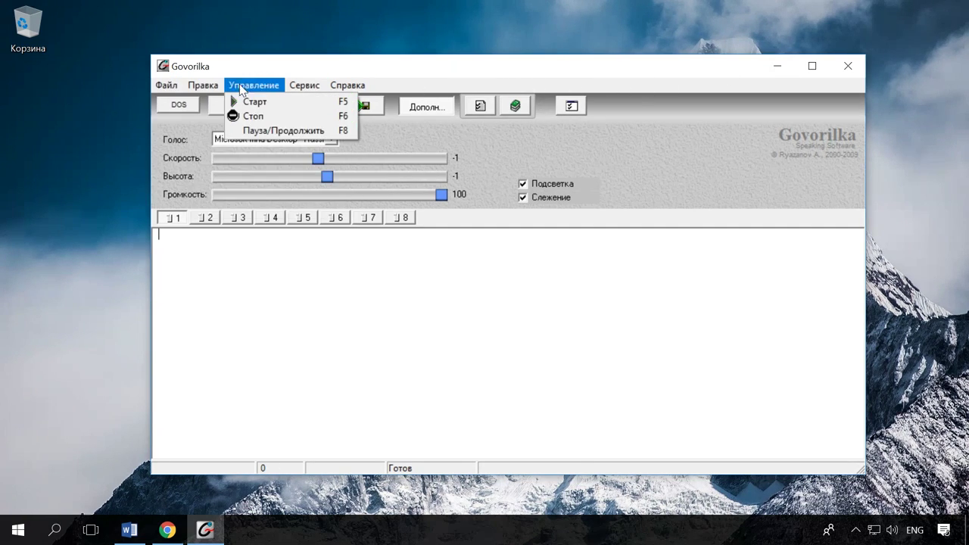
left_click(223, 258)
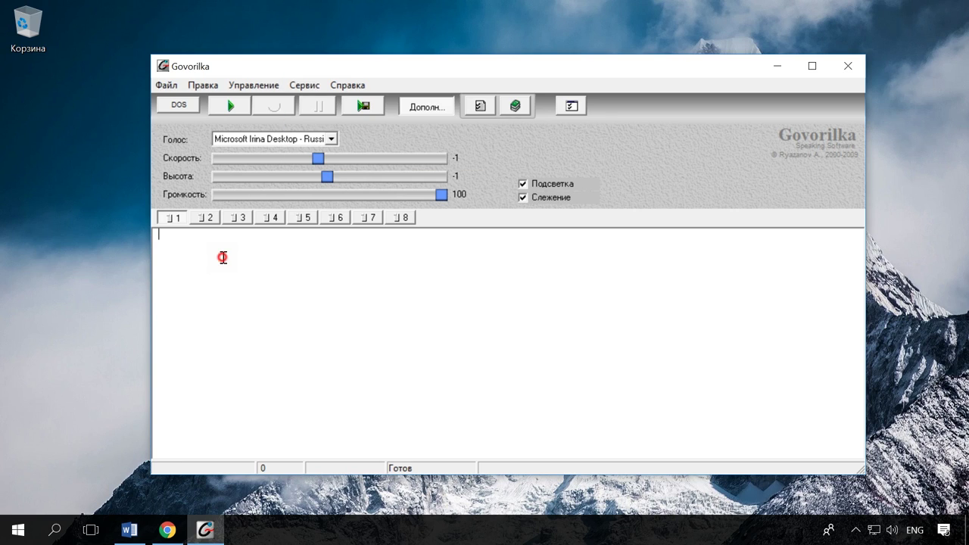
type("Говорилка - неплохой инструмент. Огромное преимущество, которого - это то, что он бесплатный. Но и качество озвучки на нормальном уровне.")
left_click(332, 139)
left_click(333, 140)
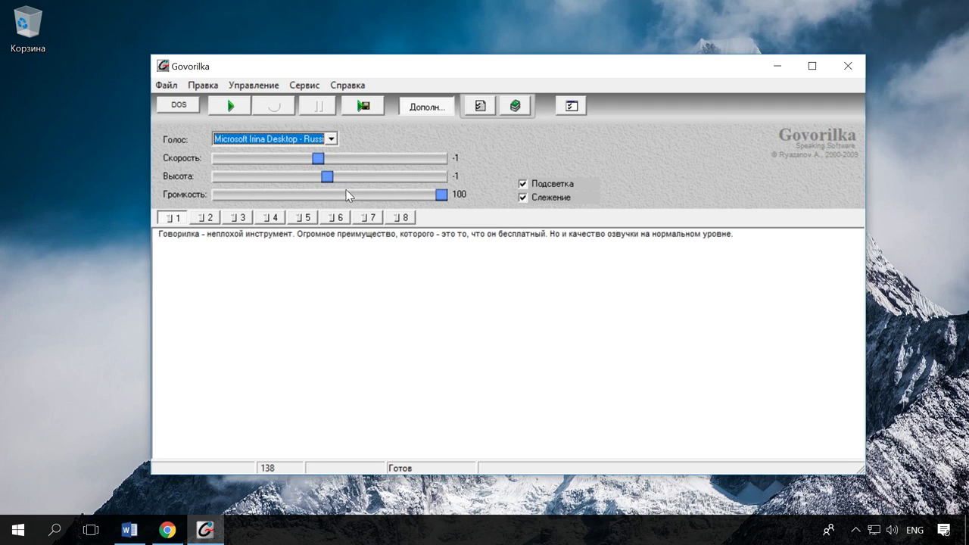
left_click(225, 110)
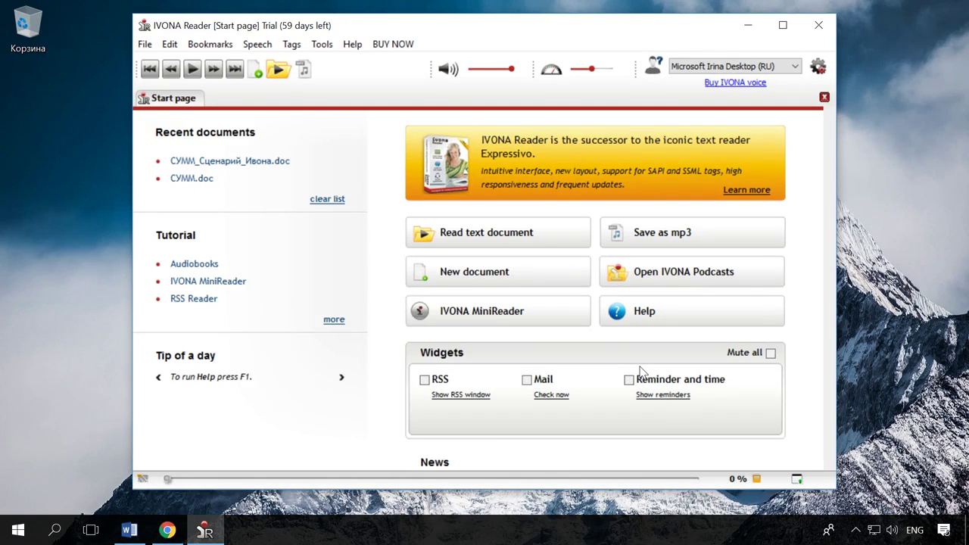
left_click(555, 232)
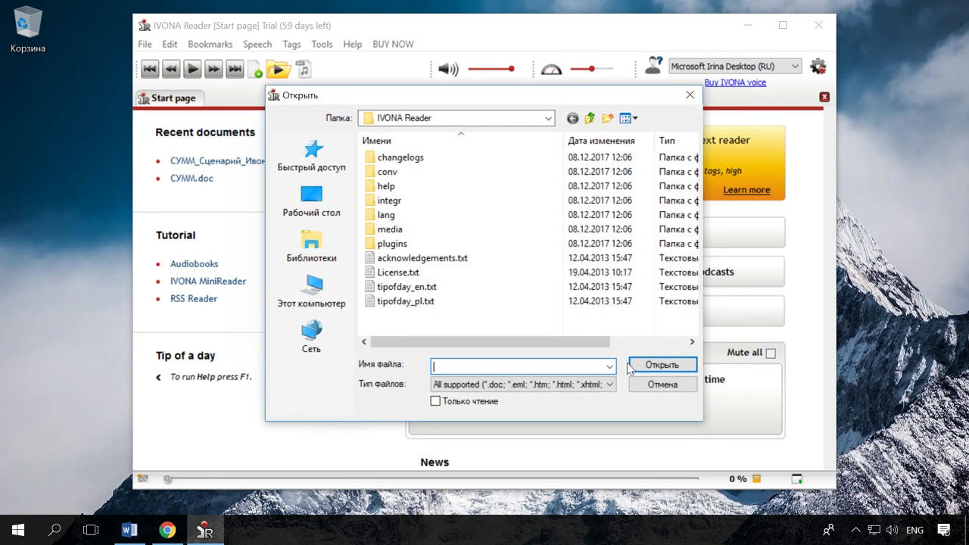
left_click(662, 384)
scroll(658, 386, "down", 2)
scroll(657, 388, "up", 2)
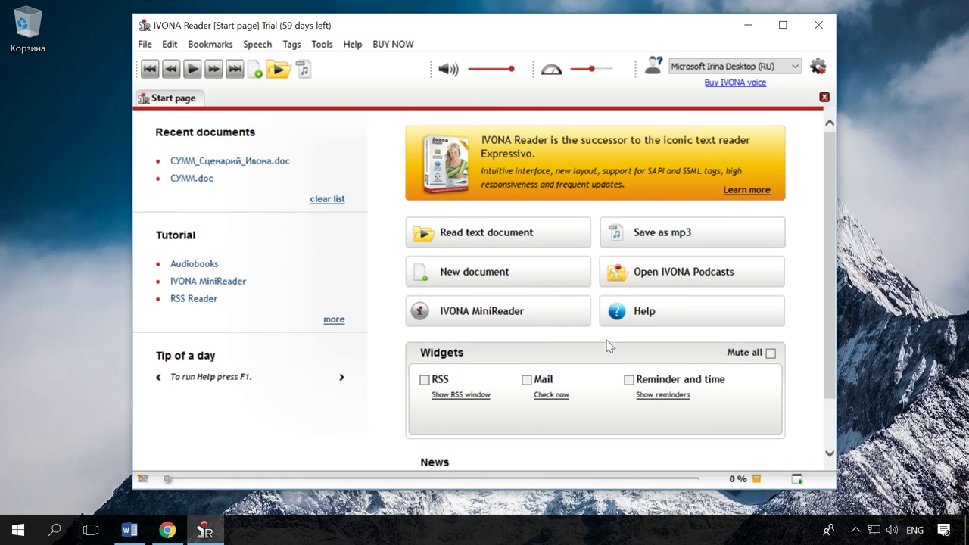
- In IVONA Reader, create a new document containing "Но, больше всего мне нравится Ivona. С помощью данного ридера…"
left_click(530, 280)
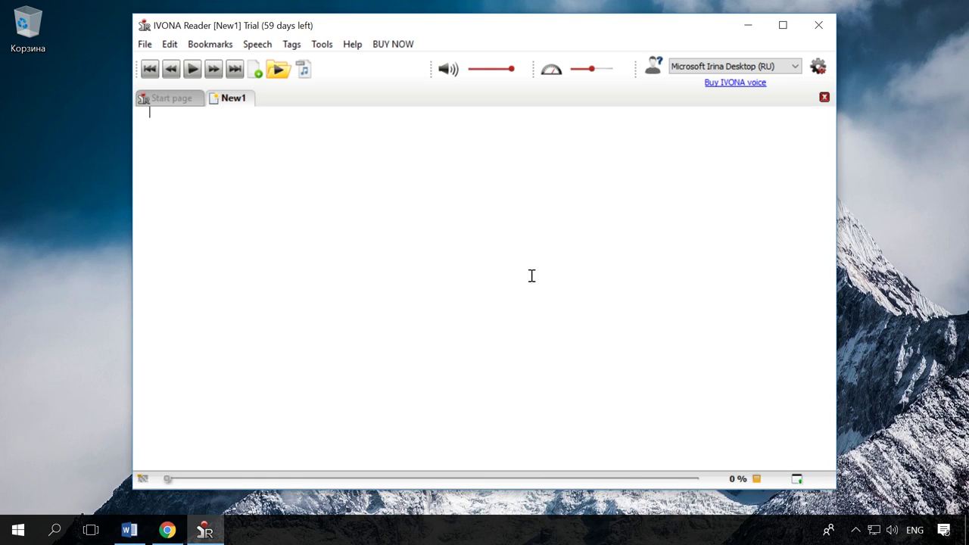
type("Но, больше всего мне нравится Ivona. С помощью данного ридера я даже озвучил один видеоролик на нашем канале. Ссылку на него оставлю в описании")
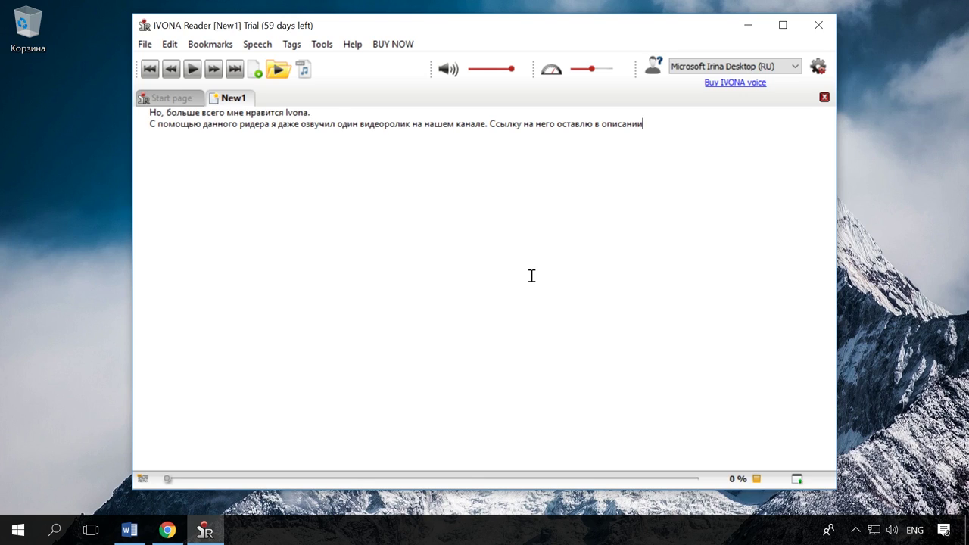
type(".")
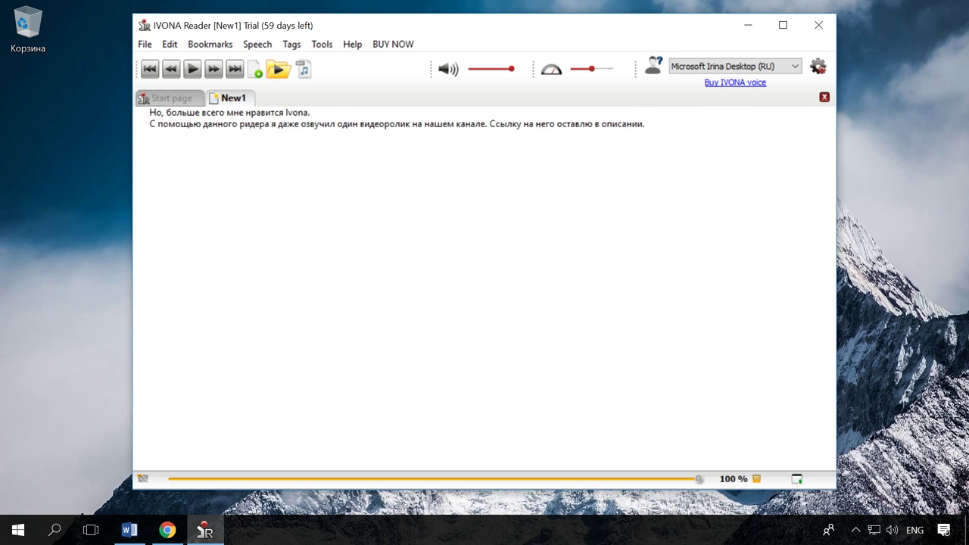
- Set the reading voice to IVONA 2 Tatyana (RU) and have the document read aloud
left_click(794, 66)
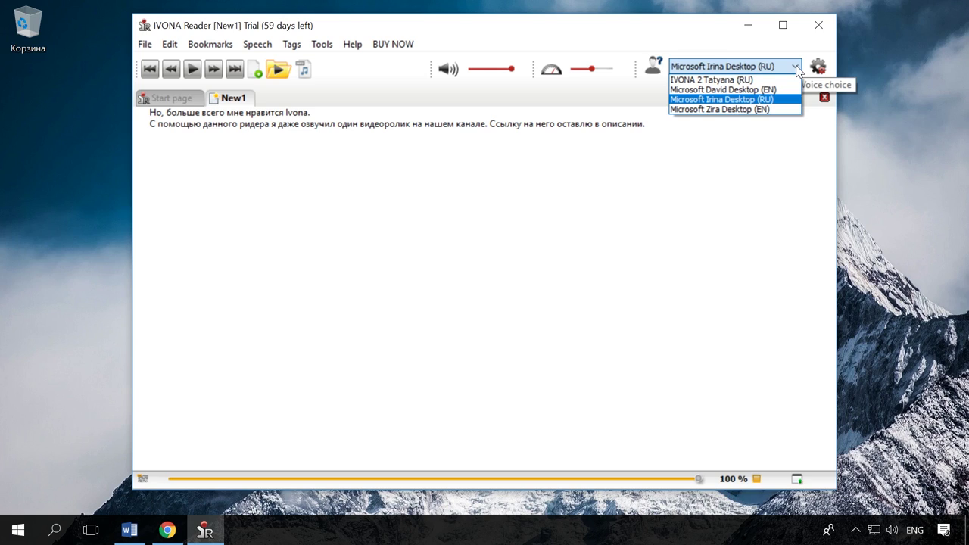
left_click(757, 80)
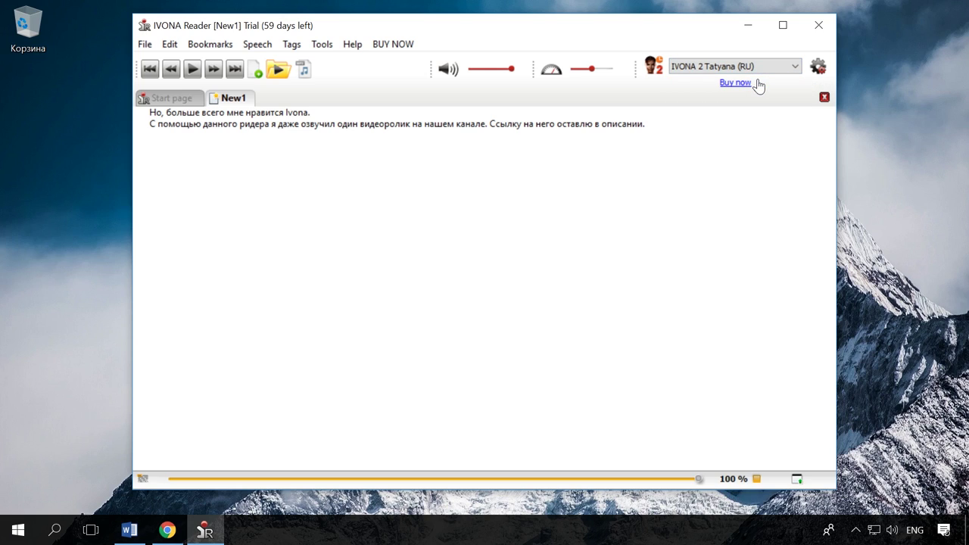
left_click(192, 70)
left_click(796, 67)
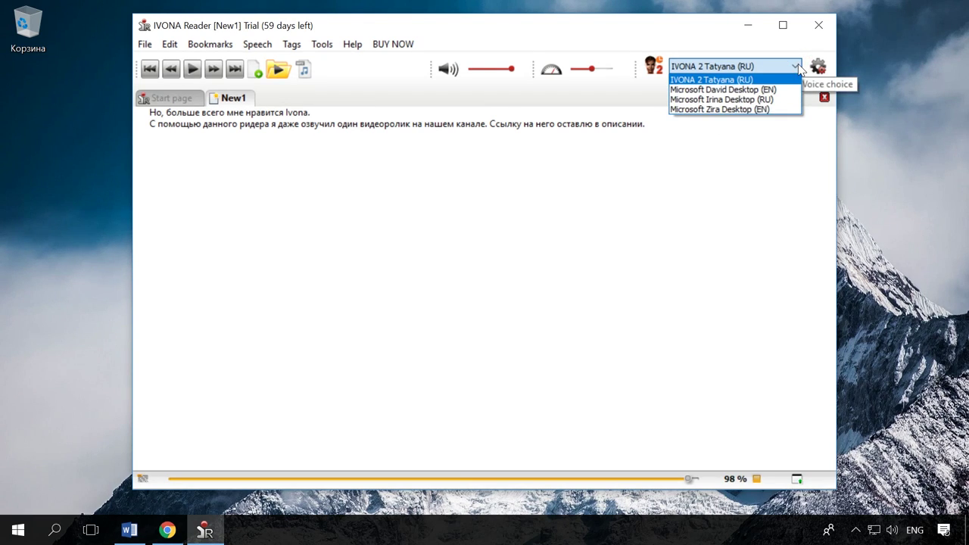
left_click(798, 68)
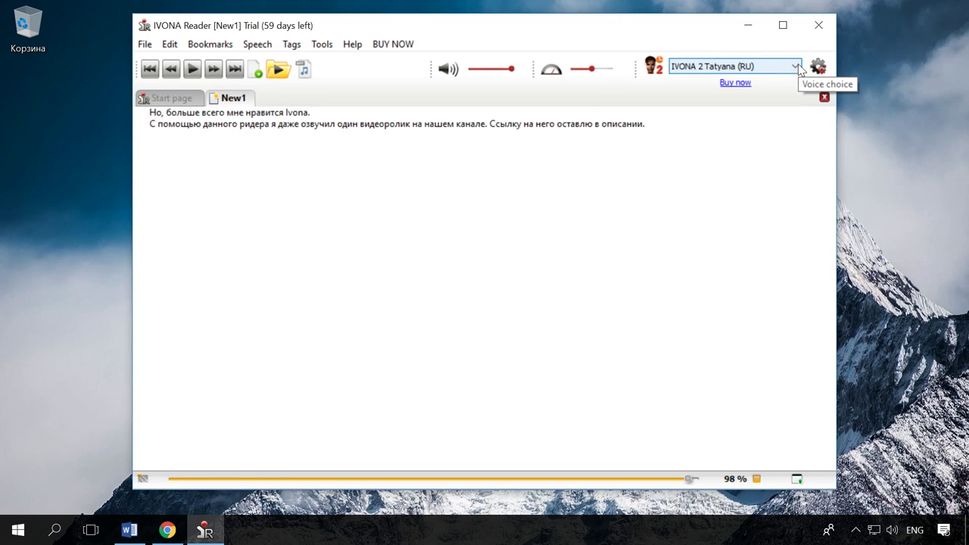
- Review the Speech, Widgets, Converters, Sounds, Integration and Hotkeys categories of the IVONA Reader settings, and close them
left_click(321, 44)
left_click(363, 128)
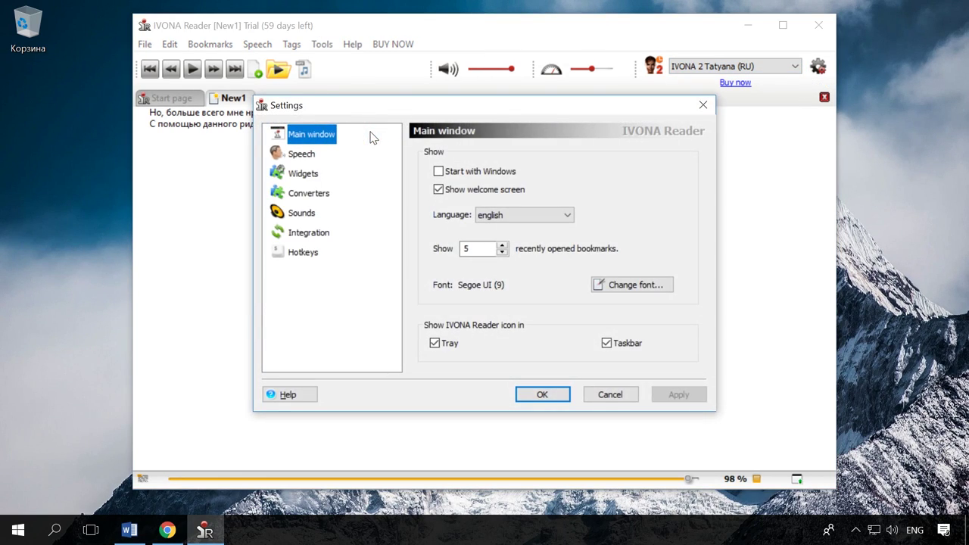
left_click(306, 155)
left_click(304, 175)
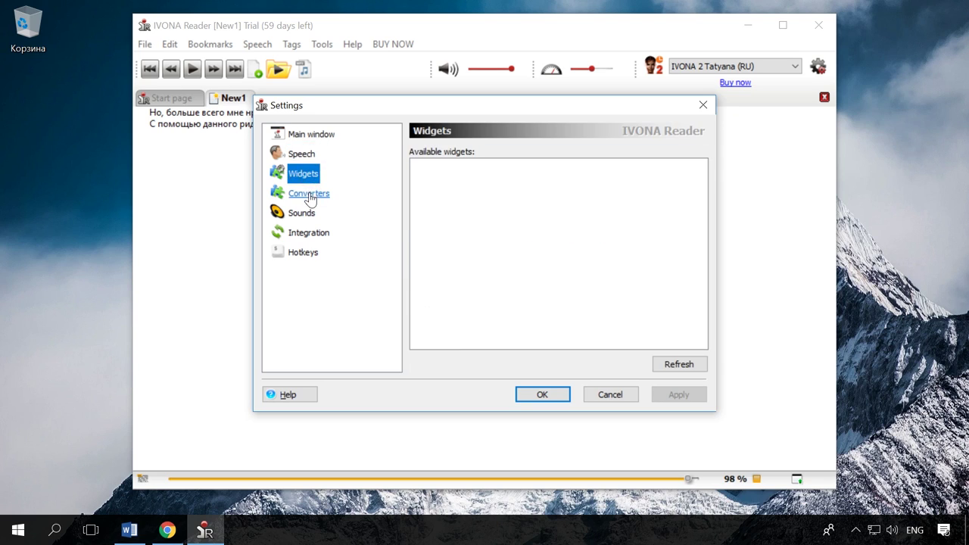
left_click(308, 194)
left_click(306, 215)
left_click(310, 233)
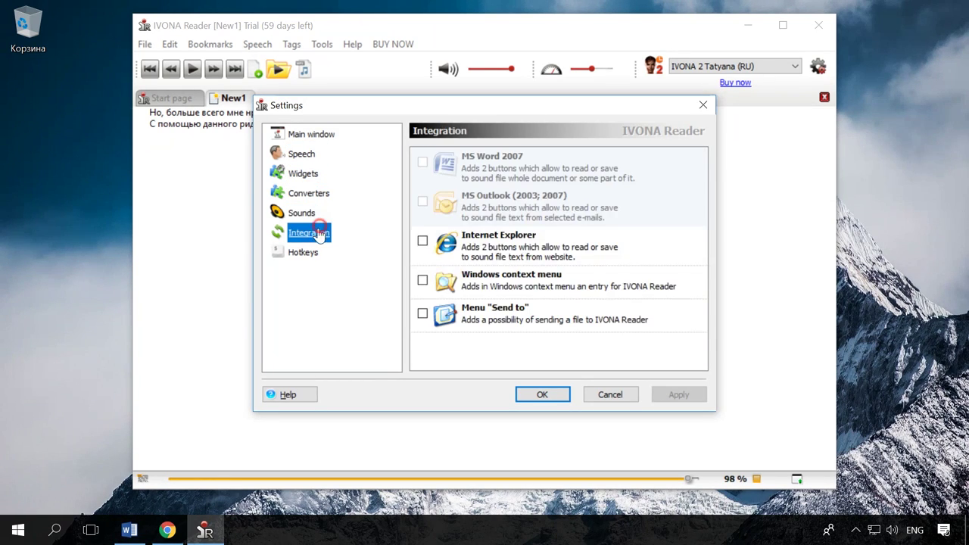
left_click(306, 252)
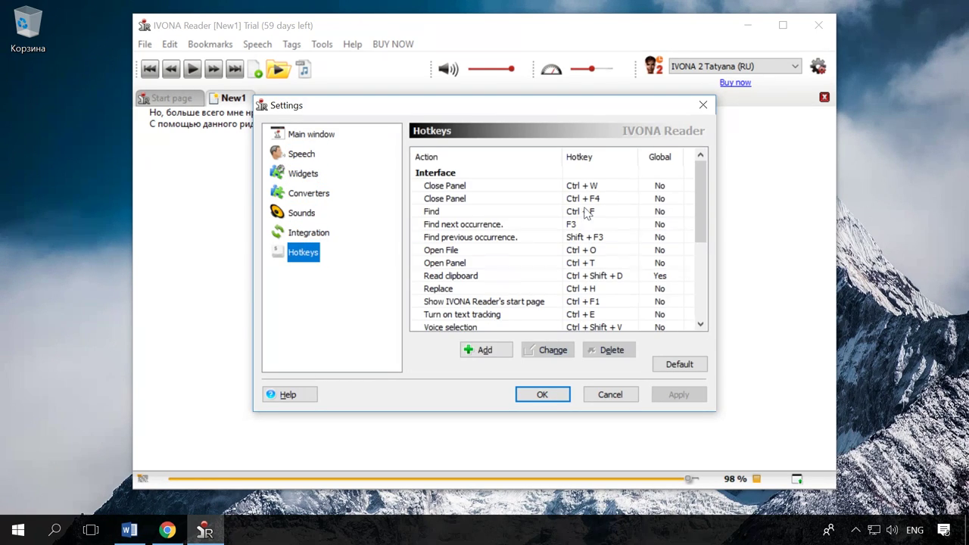
left_click(702, 105)
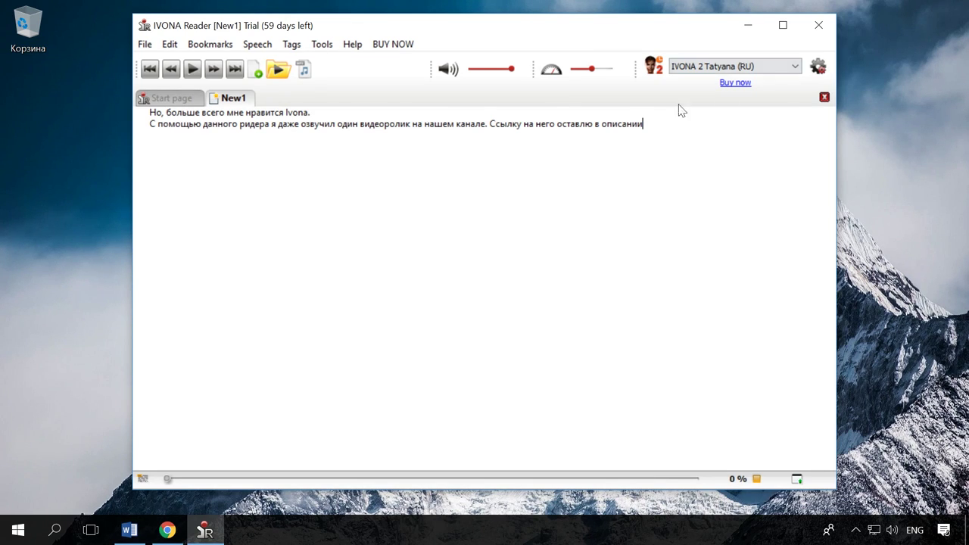
- Set up reading the document to a sound file in wav, 22 kHz format with the Single file partition mode
left_click(304, 69)
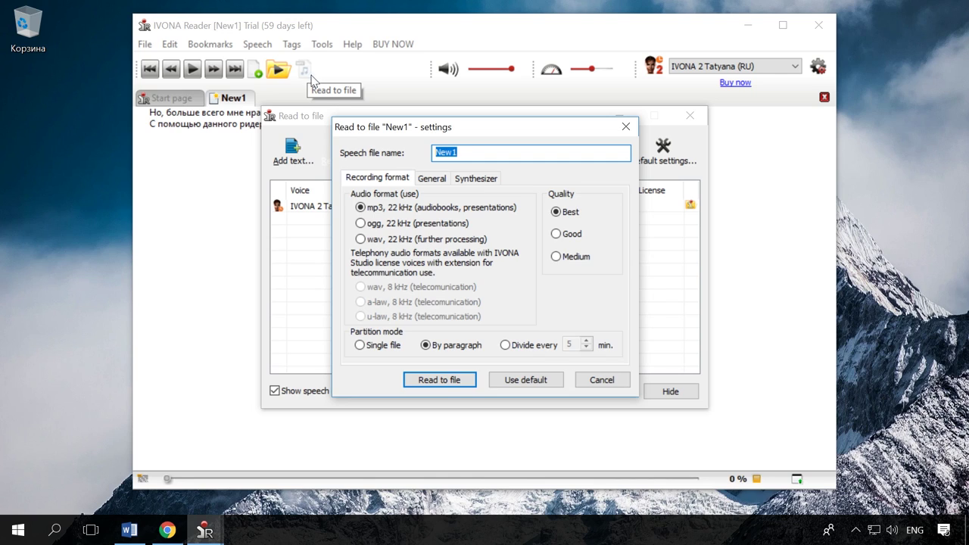
left_click(470, 149)
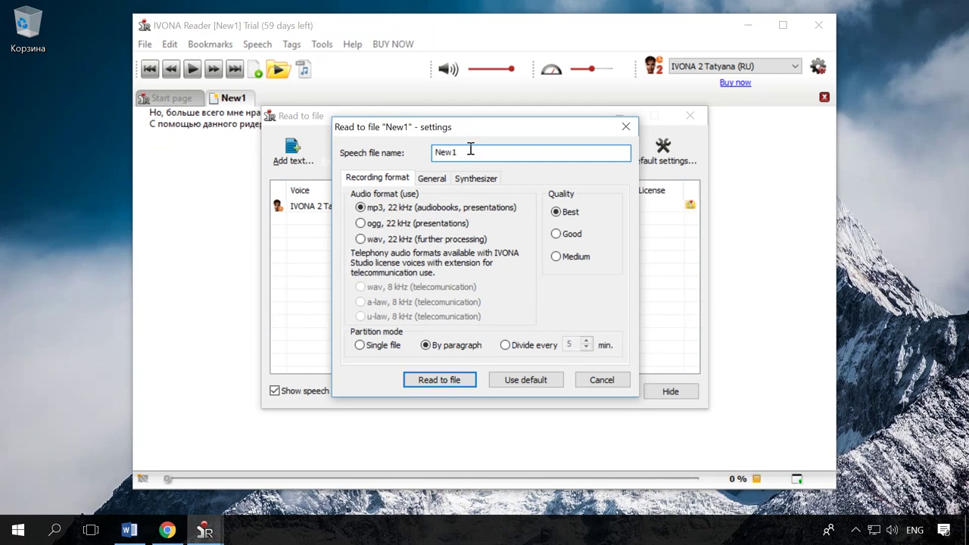
left_click(361, 239)
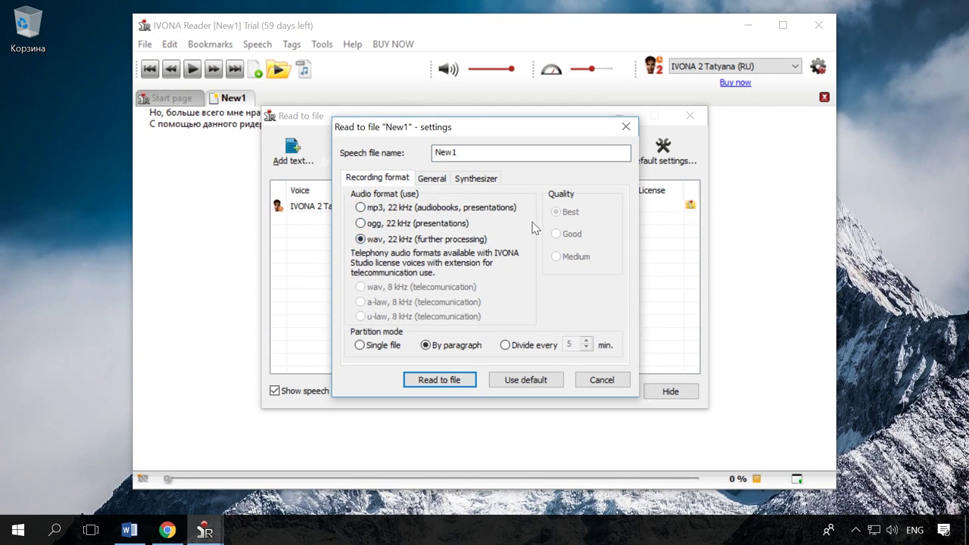
left_click(361, 345)
- Set the target directory of the speech file to the desktop (Рабочий стол)
left_click(433, 179)
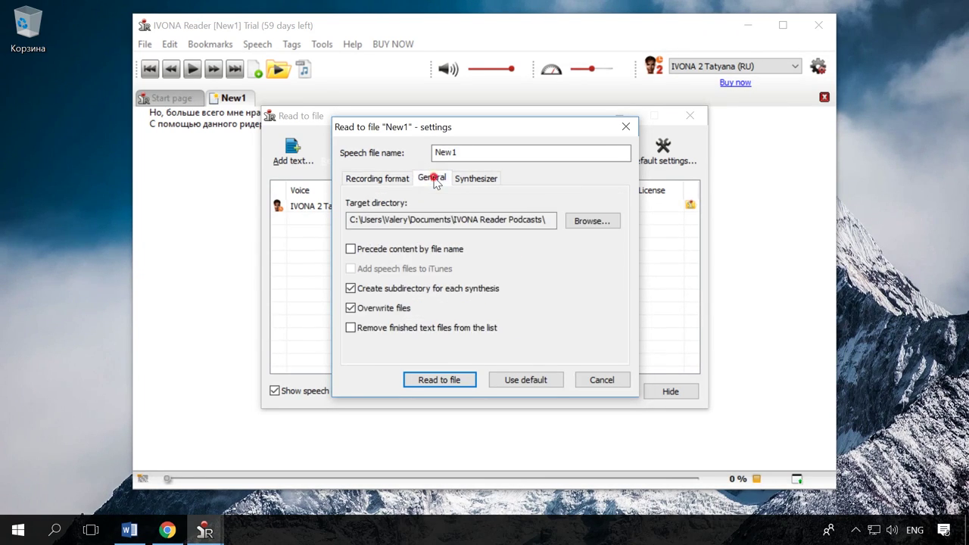
left_click(590, 223)
left_click(454, 194)
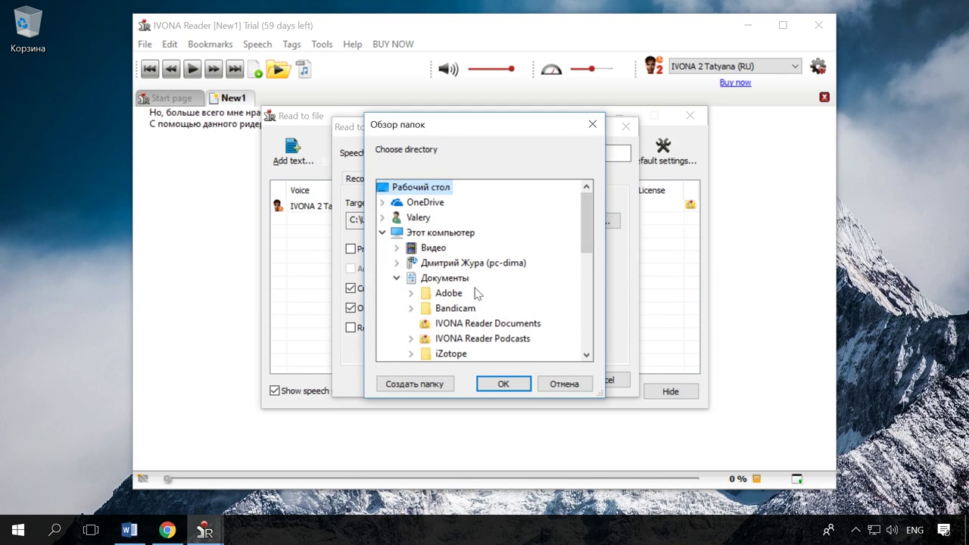
left_click(508, 386)
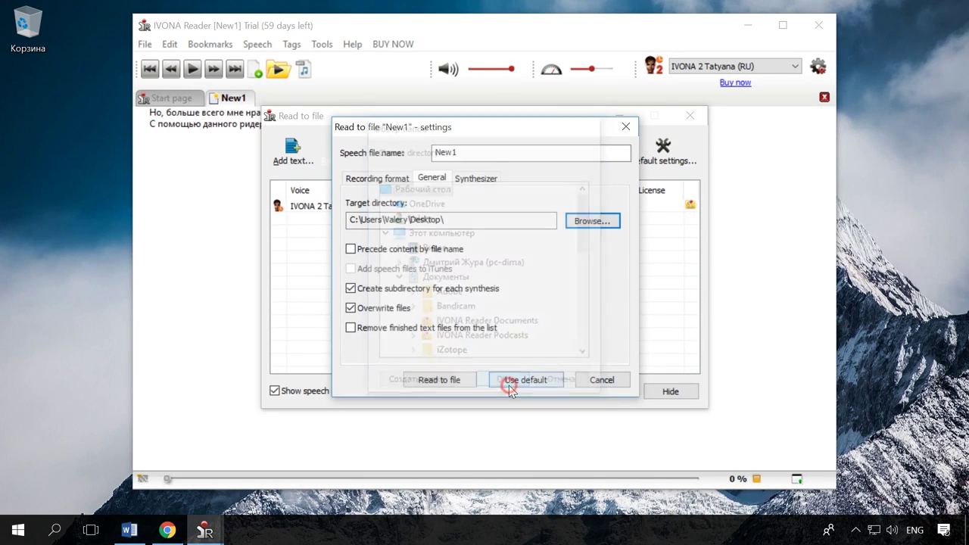
- Use the dedicated voice IVONA 2 Tatyana for the speech file, and read the document to file
left_click(480, 179)
left_click(433, 225)
left_click(566, 226)
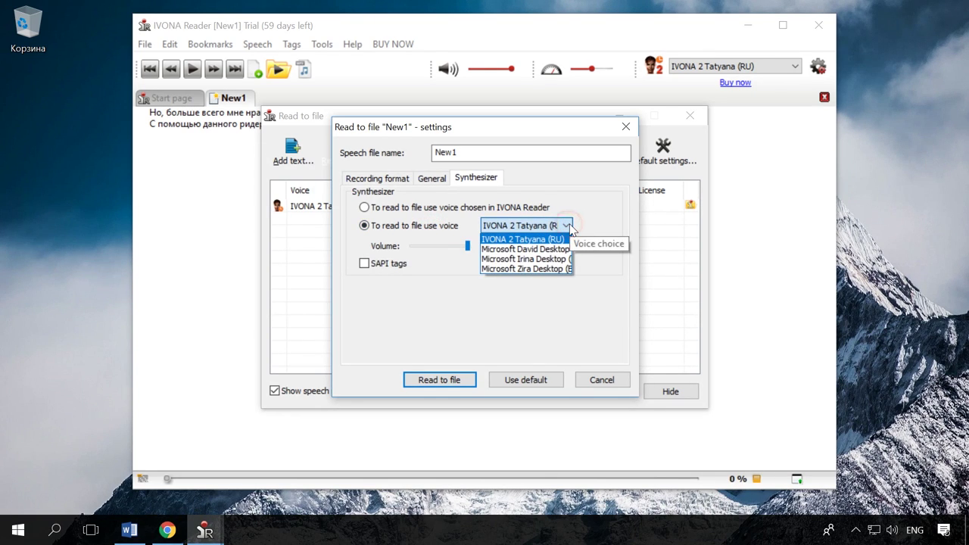
left_click(569, 227)
left_click(574, 247)
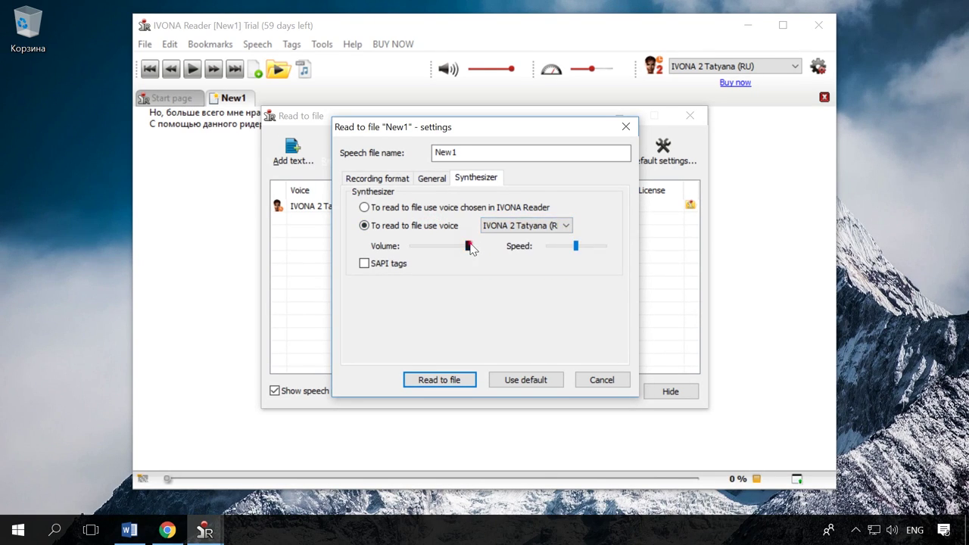
left_click(575, 247)
left_click(447, 379)
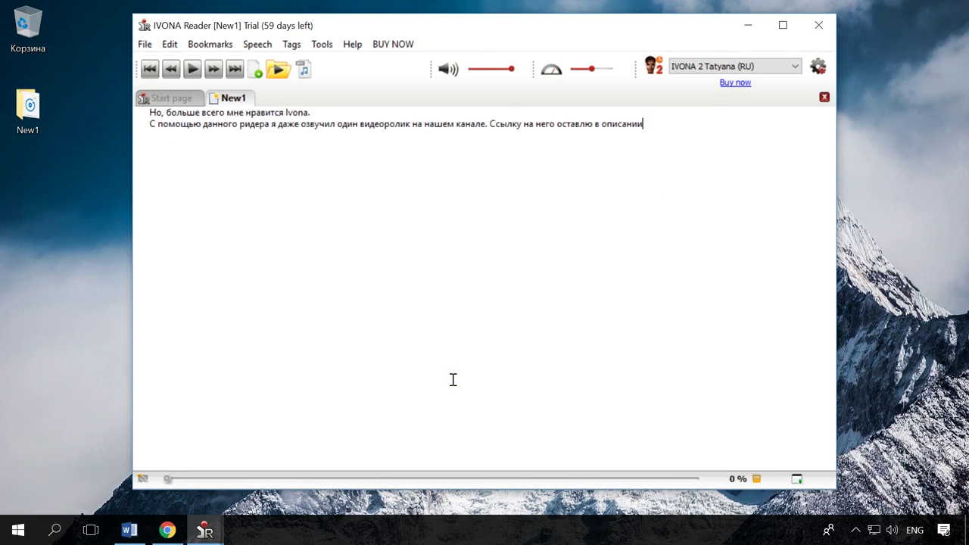
- Open the New1 folder on the desktop, play New1.wav, and show the player's now-playing view
left_click(38, 108)
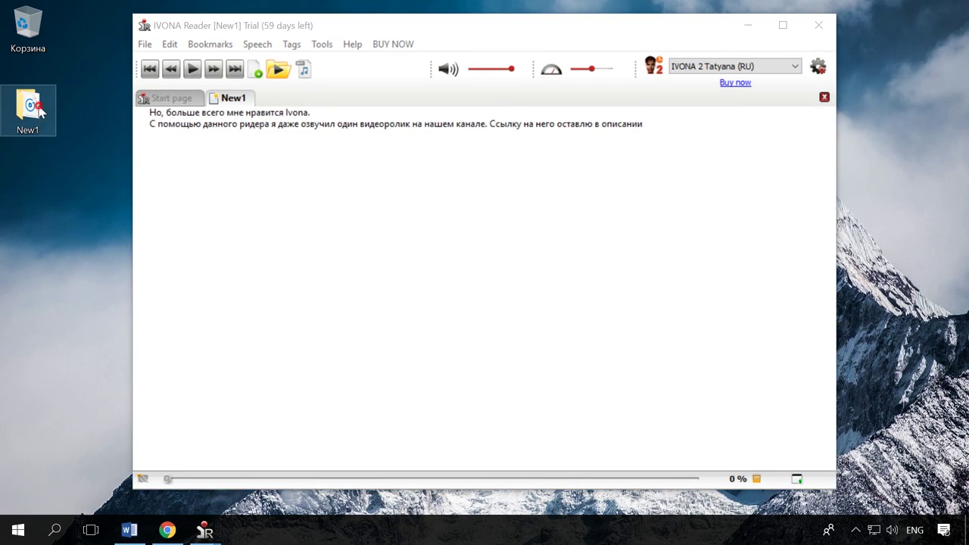
double_click(38, 108)
left_click(344, 212)
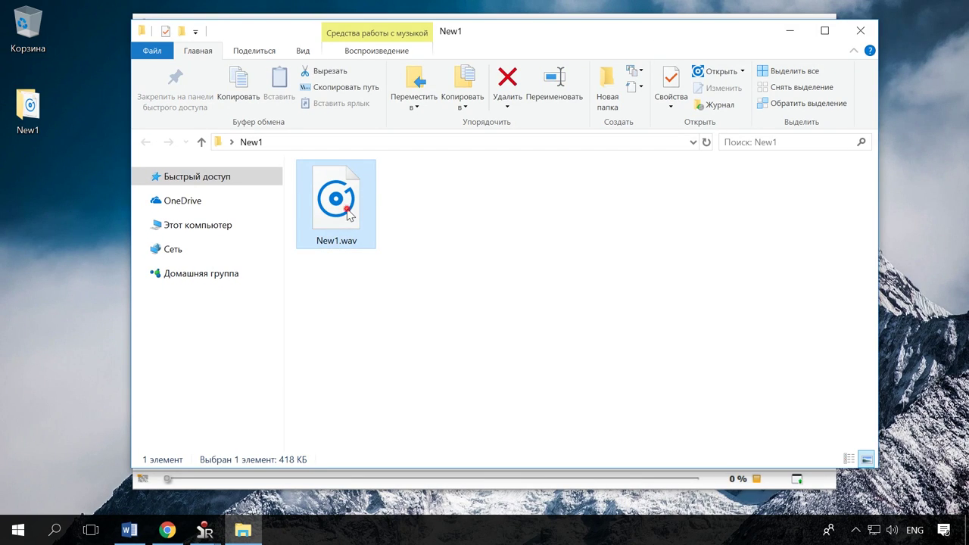
double_click(348, 216)
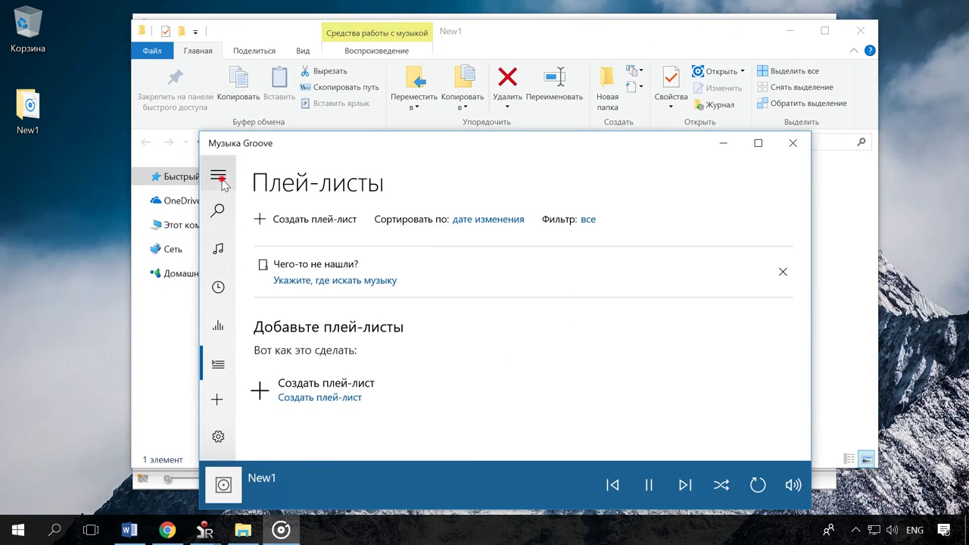
left_click(219, 179)
left_click(289, 317)
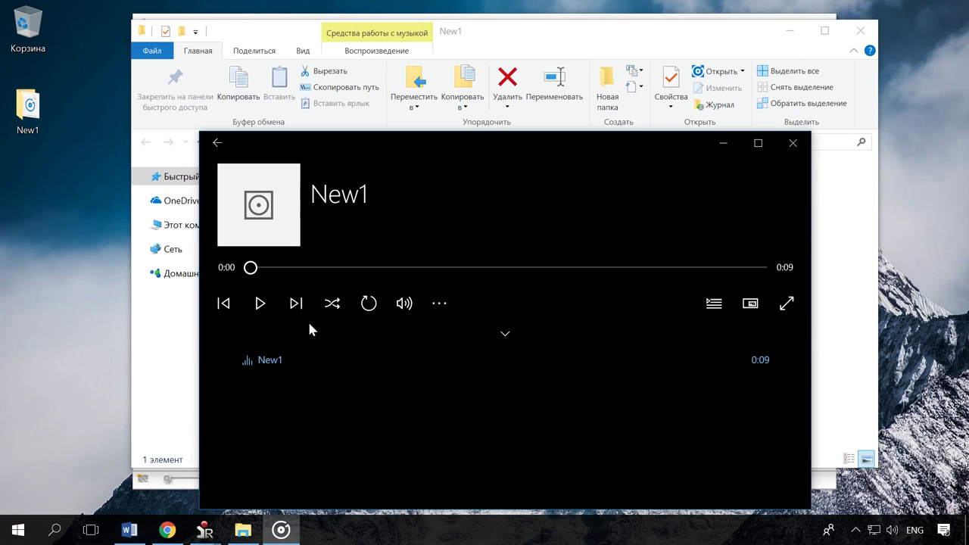
- Close the music player, the New1 folder, IVONA Reader and its Read to file window
left_click(792, 143)
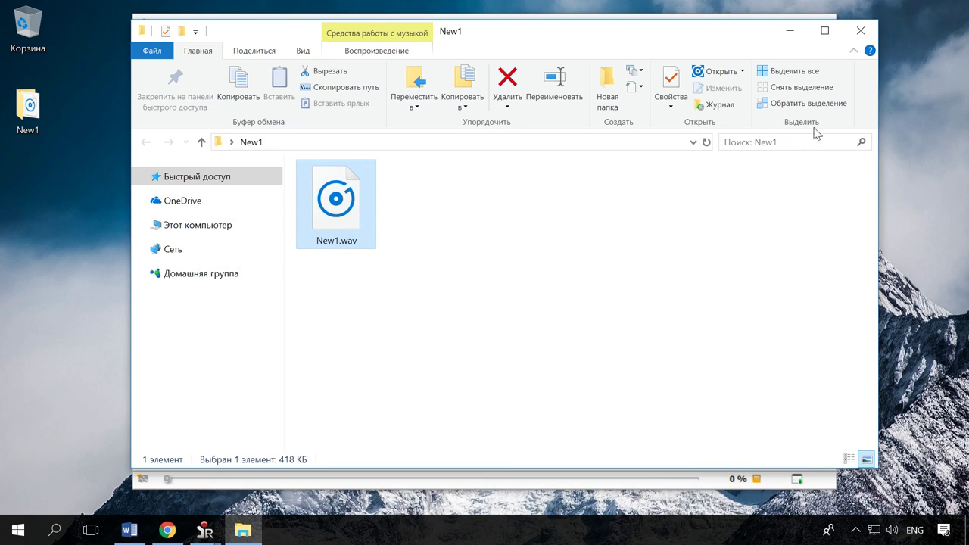
left_click(862, 30)
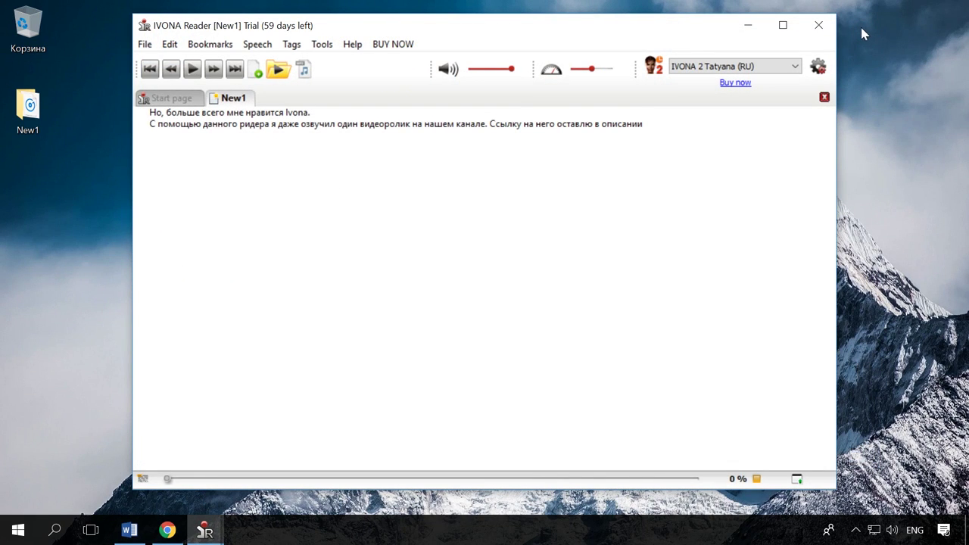
left_click(826, 28)
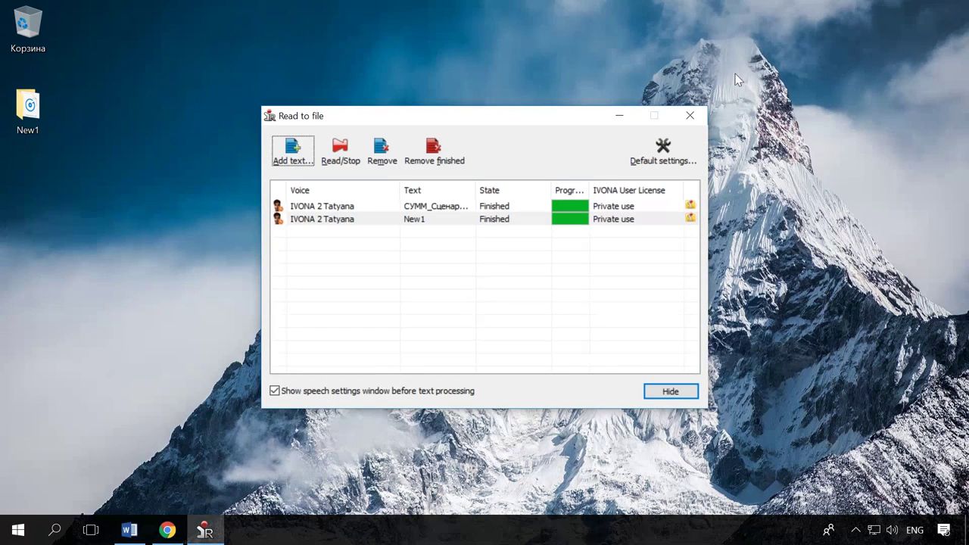
left_click(692, 115)
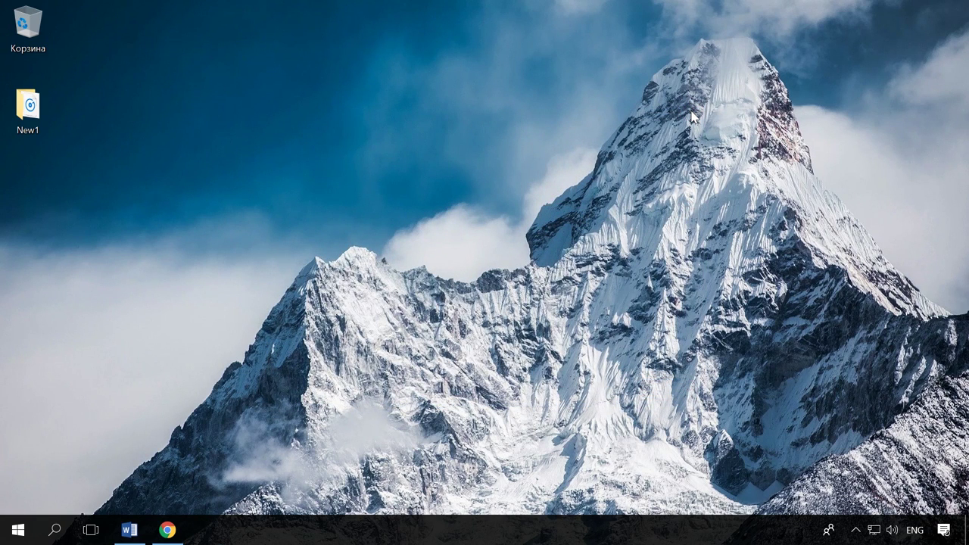